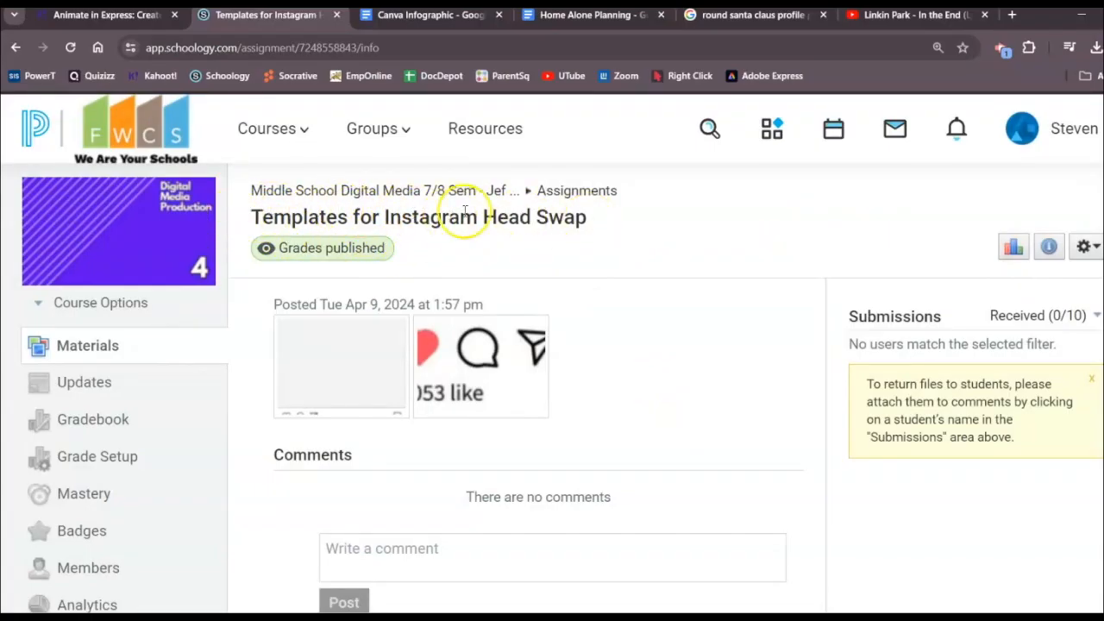
Save the blank Instagram post template from the assignment to the Desktop as IG Template and close its preview
click(363, 340)
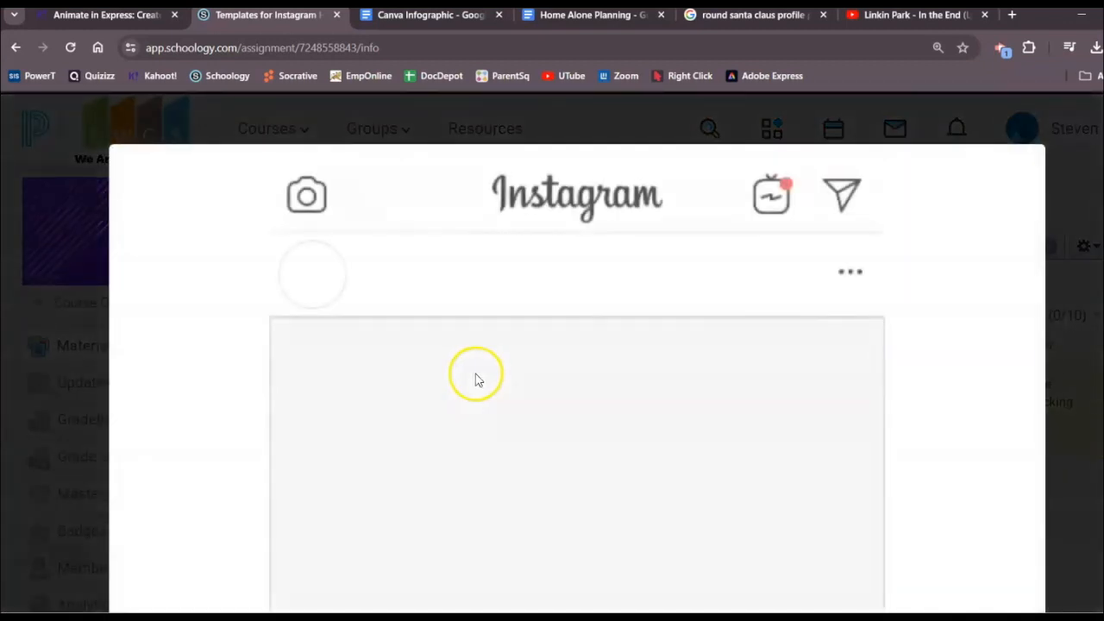
right_click(506, 348)
click(516, 380)
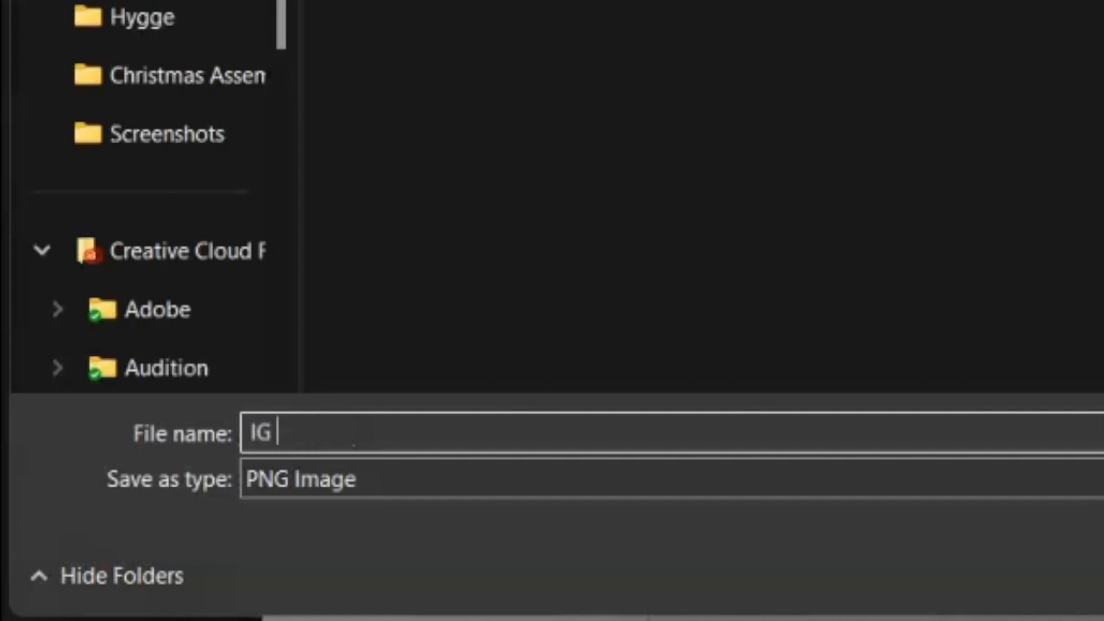
click(221, 103)
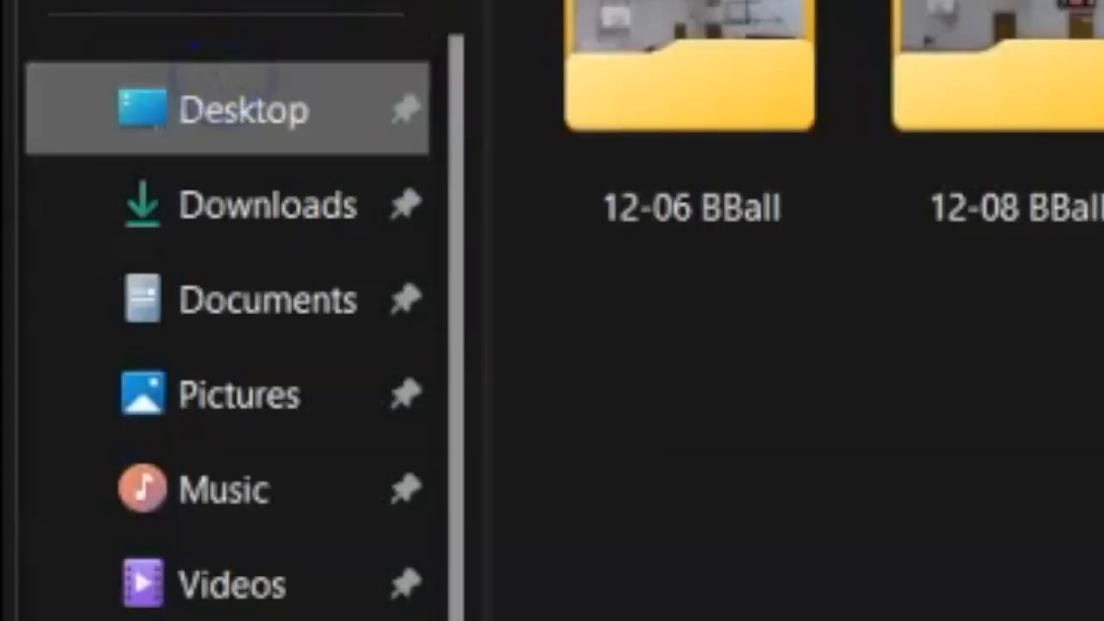
click(555, 537)
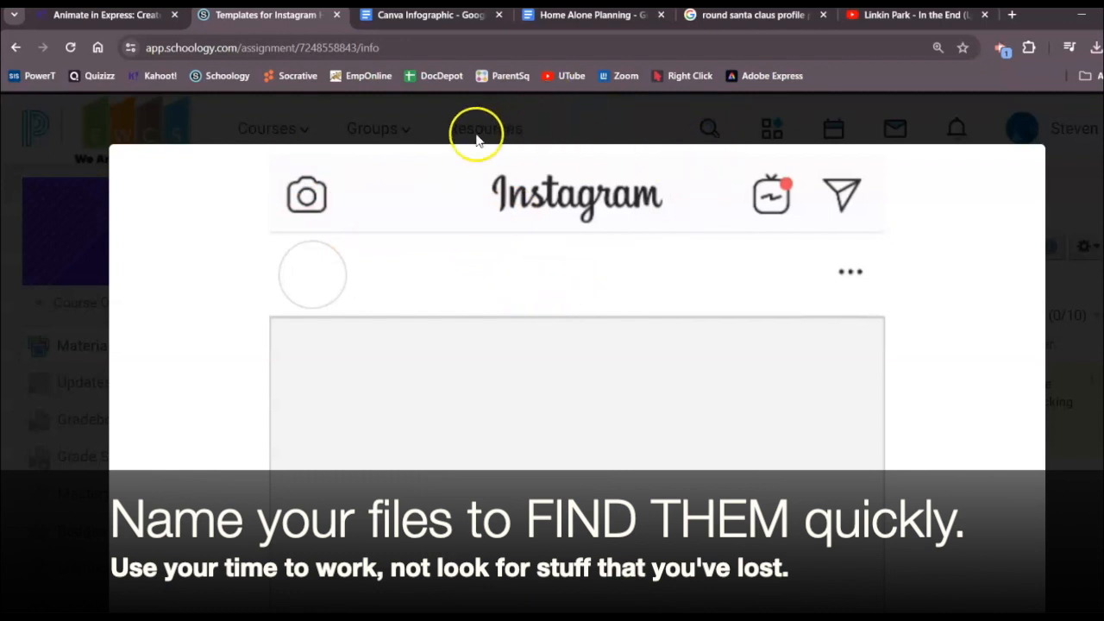
click(75, 253)
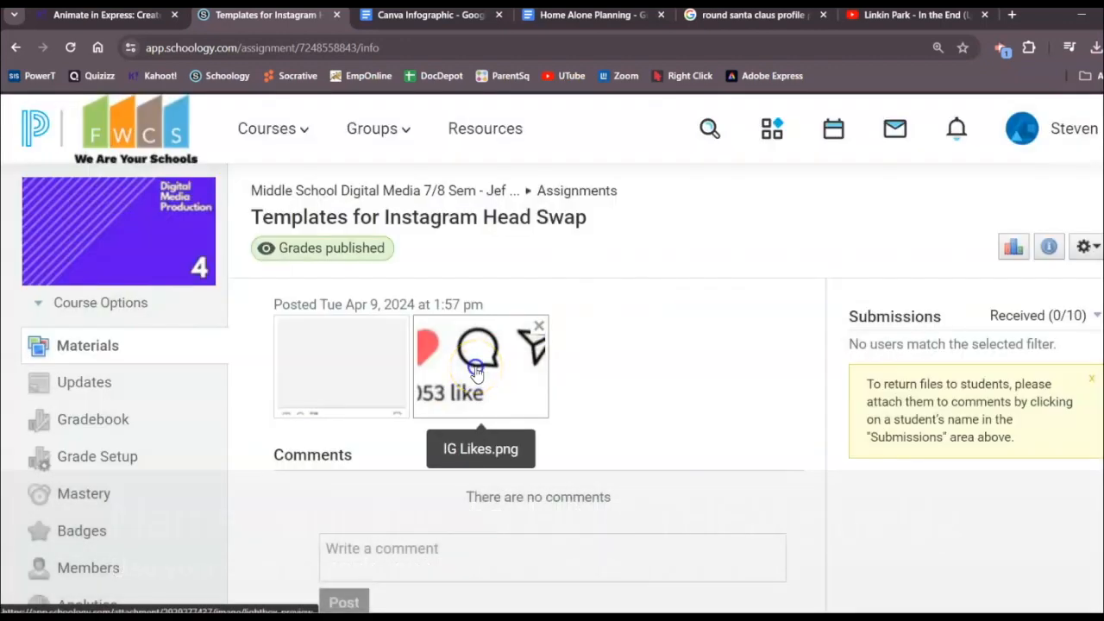
Save the assignment's second image, the 1053 like graphic, to the Desktop as IG Likes
click(477, 373)
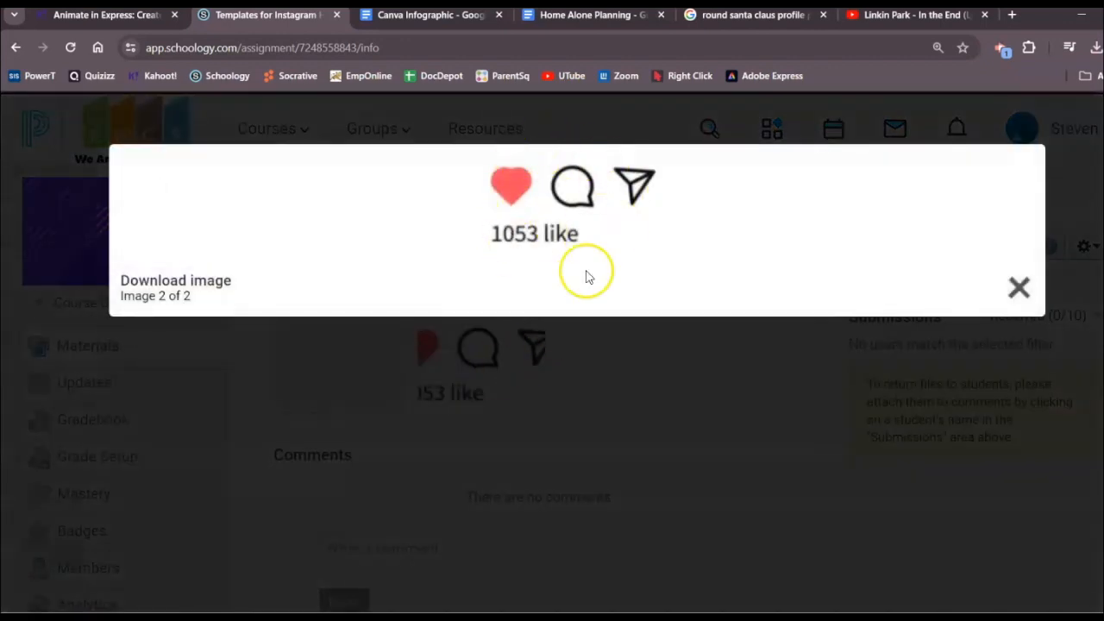
right_click(561, 192)
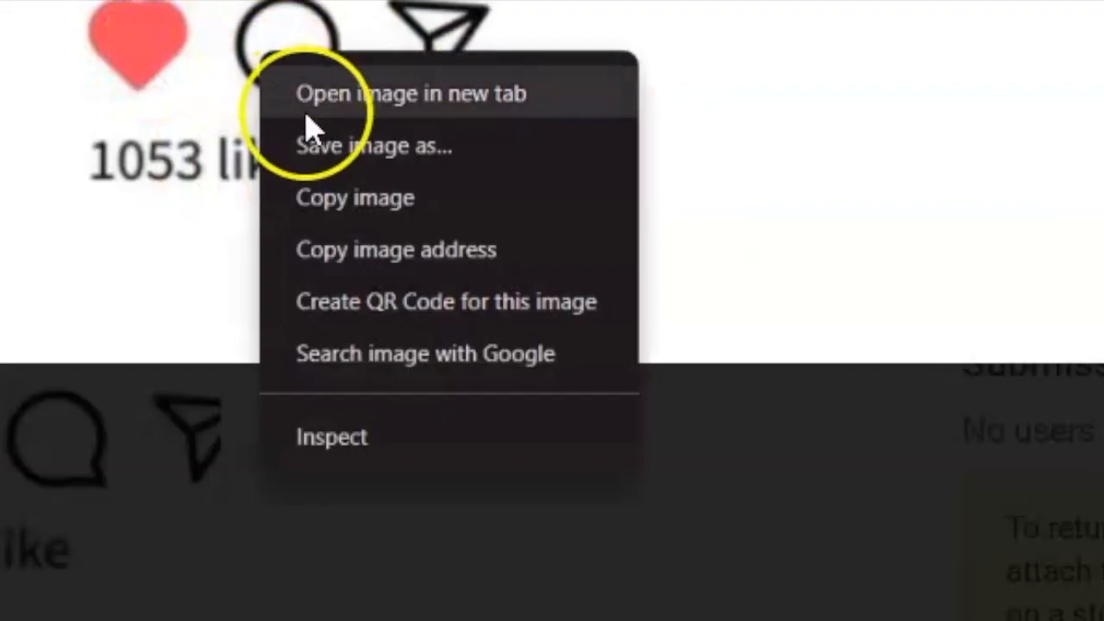
click(592, 233)
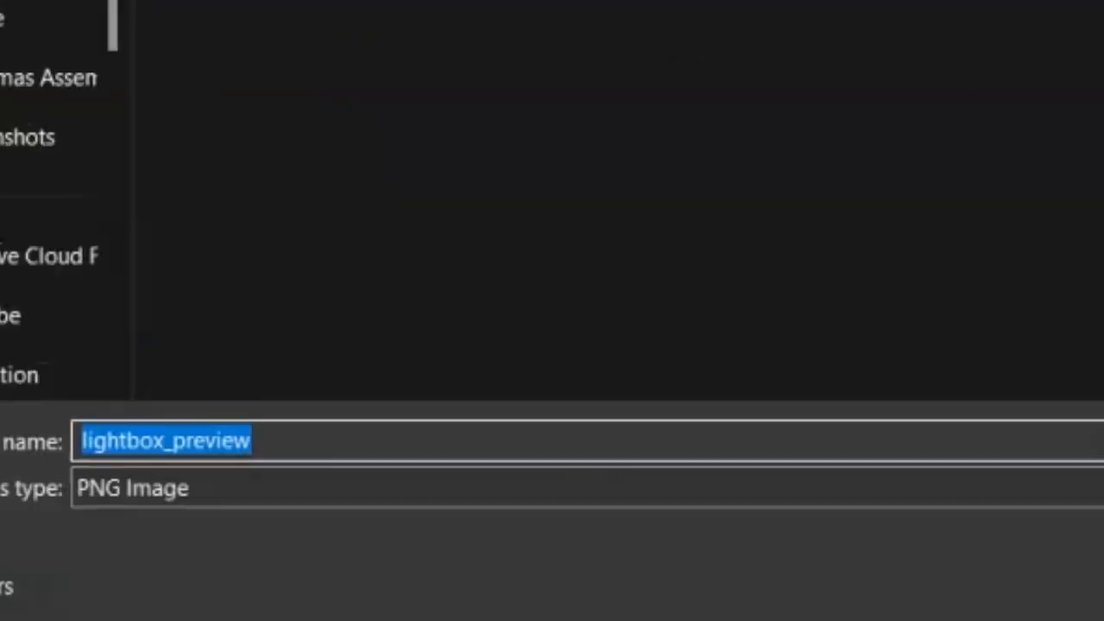
text(IG Like)
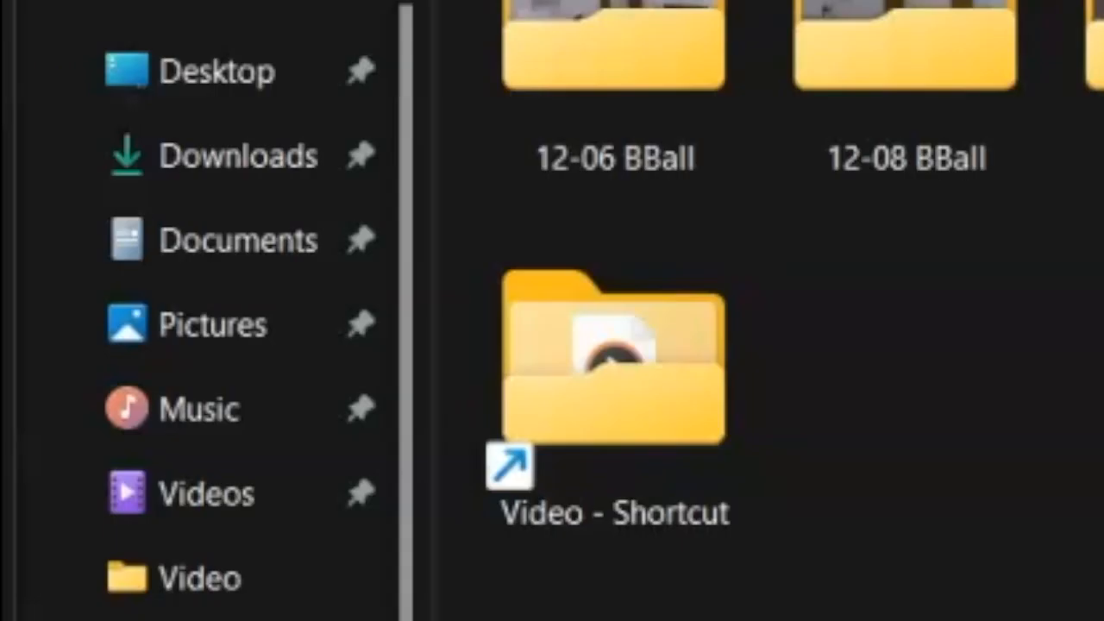
click(254, 67)
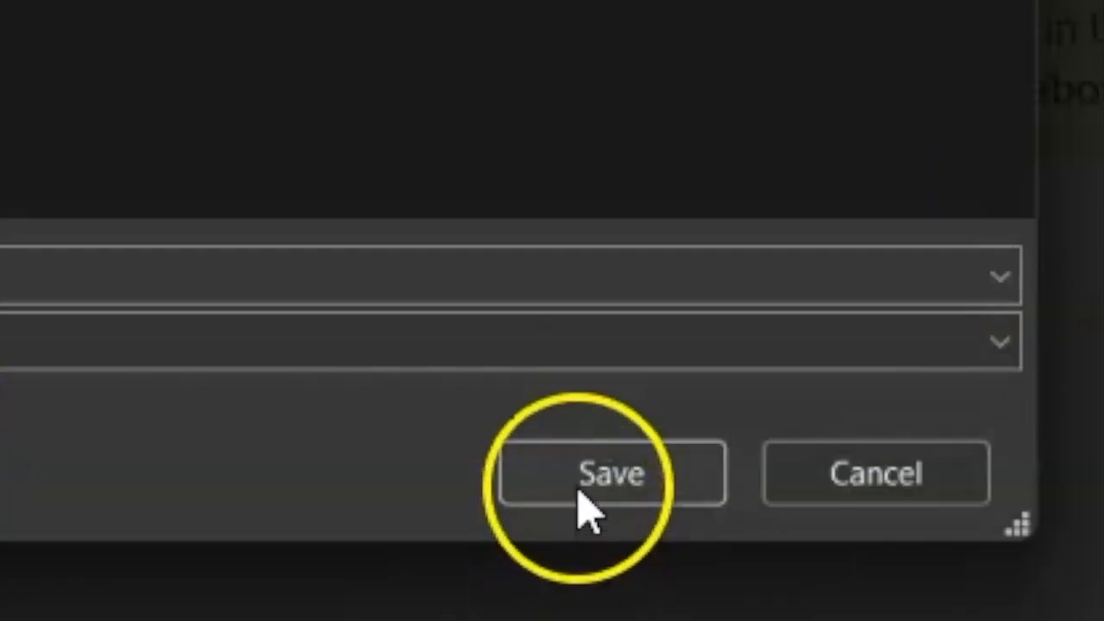
click(590, 465)
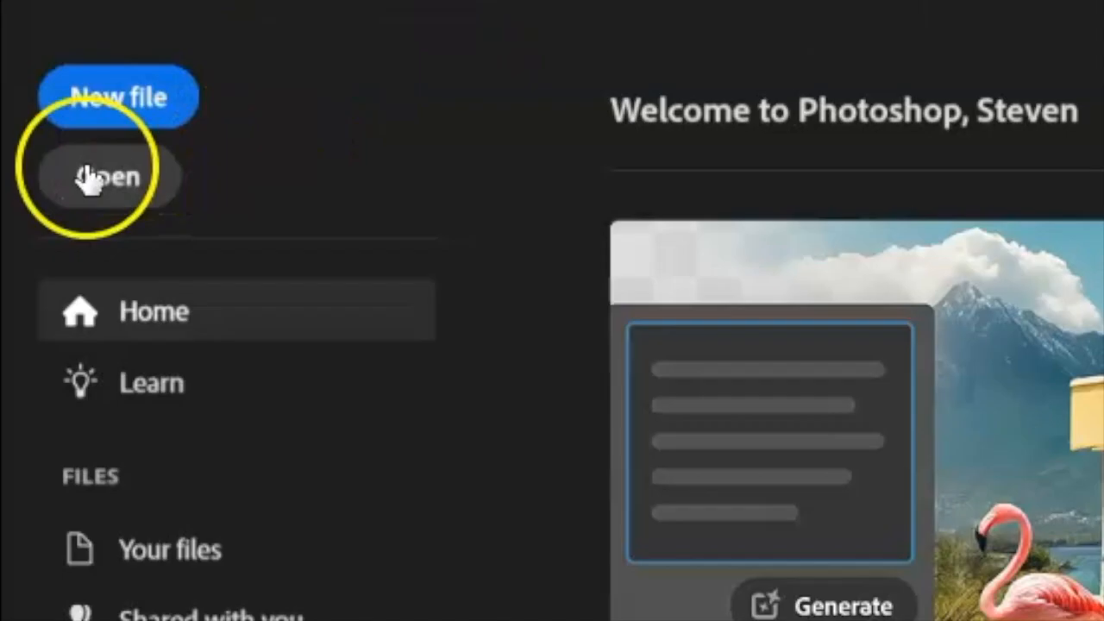
Switch to Photoshop and open the IG Template image from the Desktop
click(91, 168)
click(202, 94)
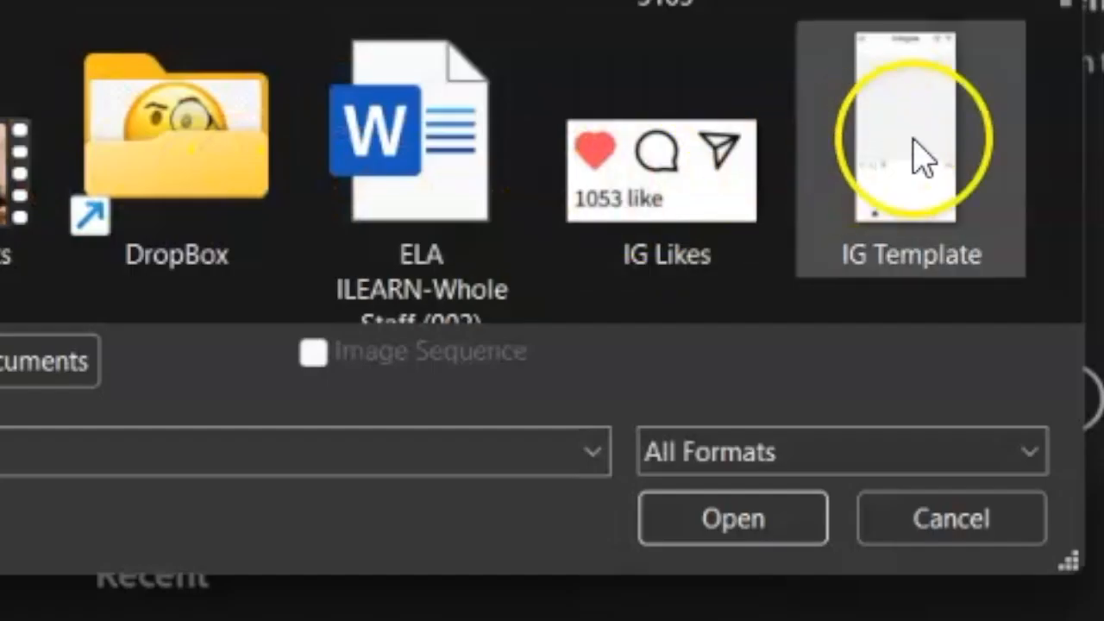
click(914, 143)
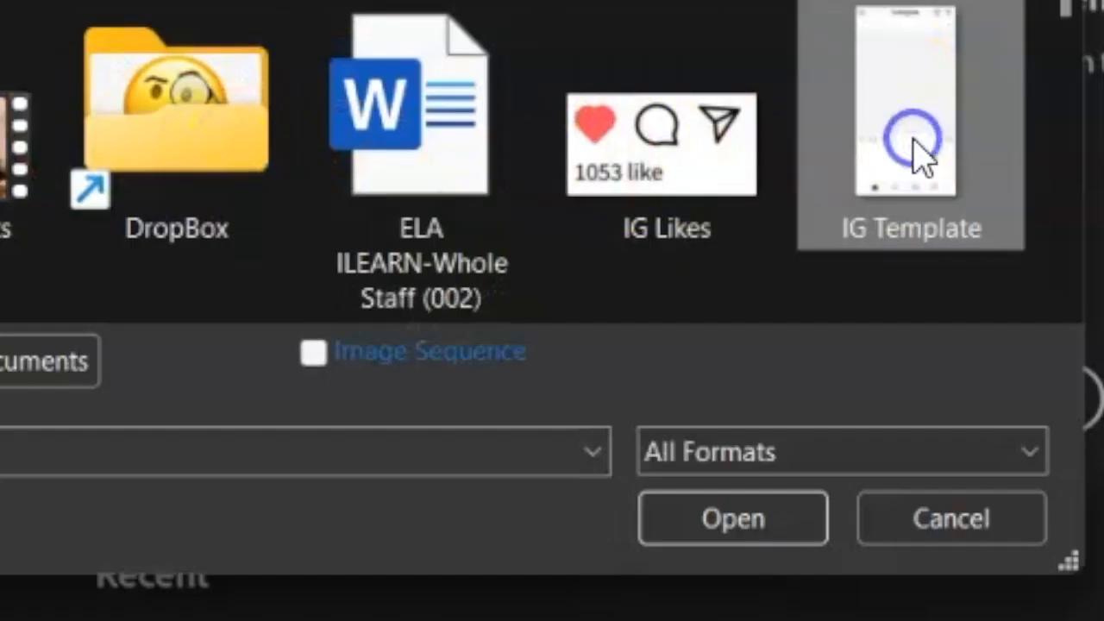
click(735, 520)
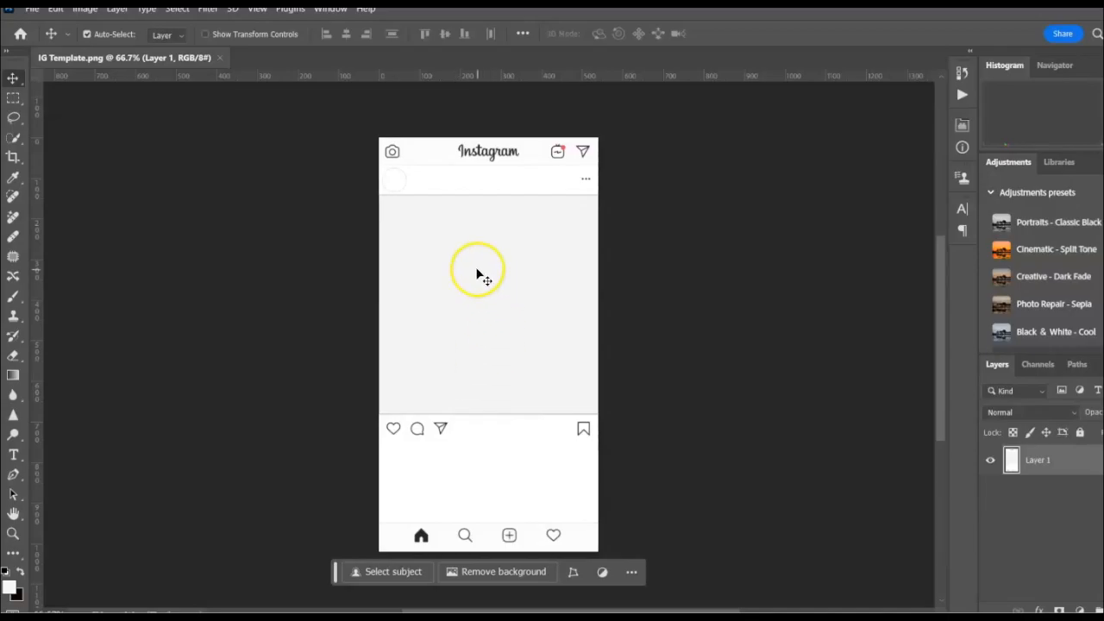
drag(477, 272, 423, 279)
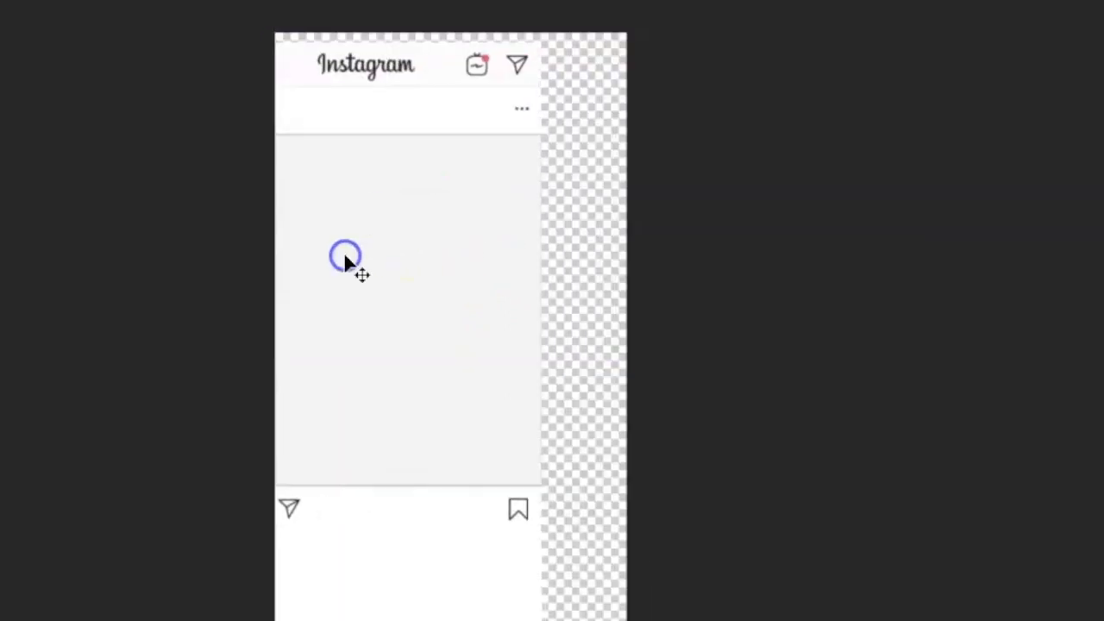
drag(344, 257, 377, 238)
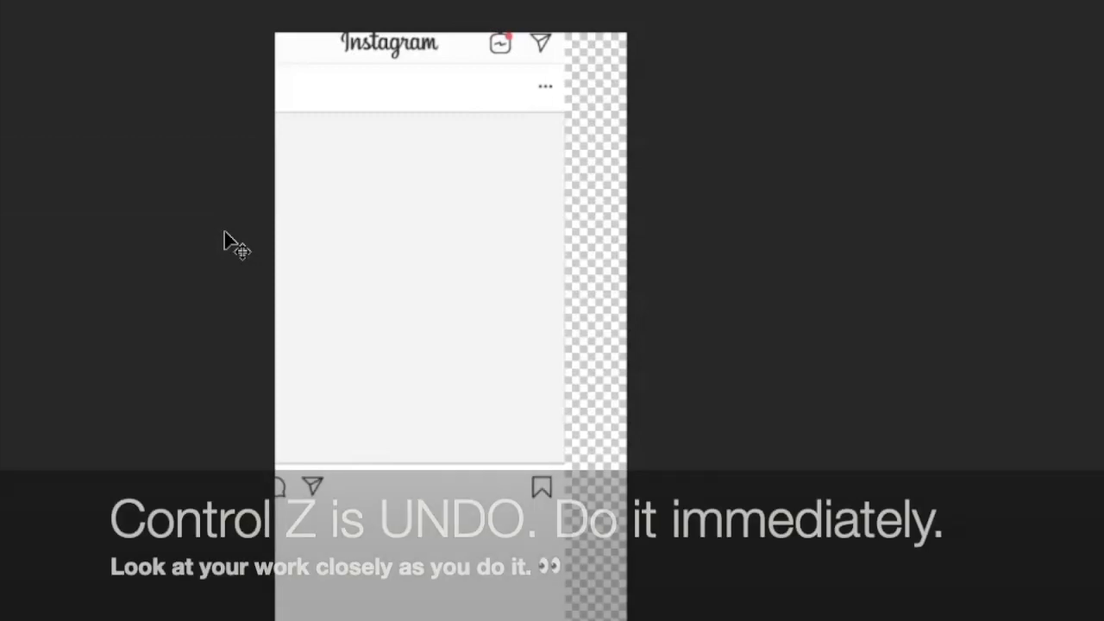
key(ctrl+z)
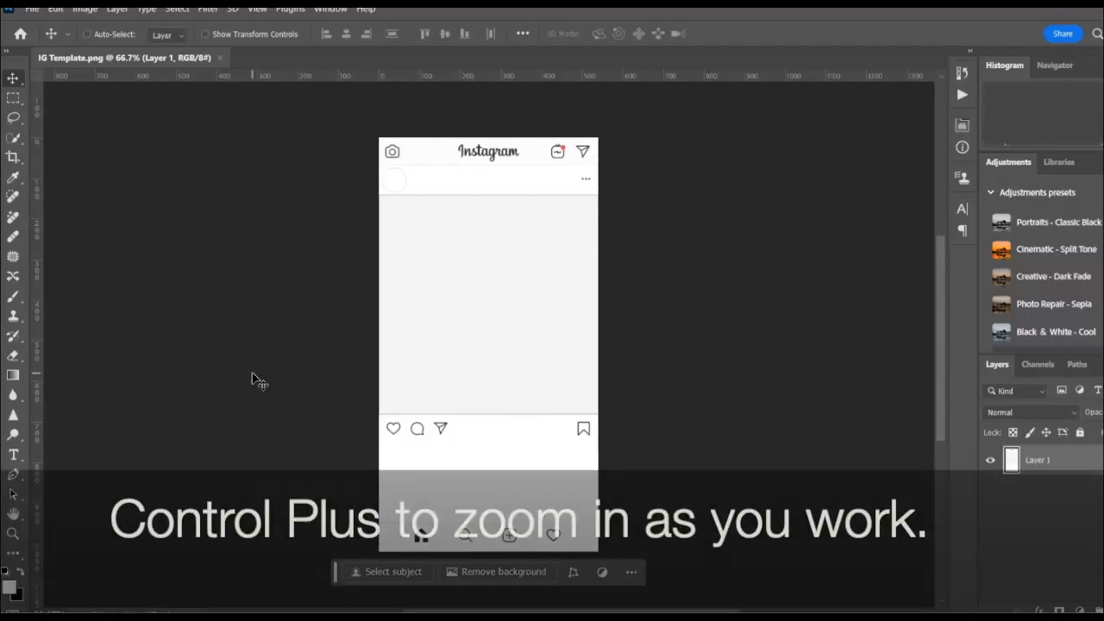
Open the IG Likes image from the Desktop as a second document
key(ctrl+plus)
key(ctrl+plus)
key(ctrl+plus)
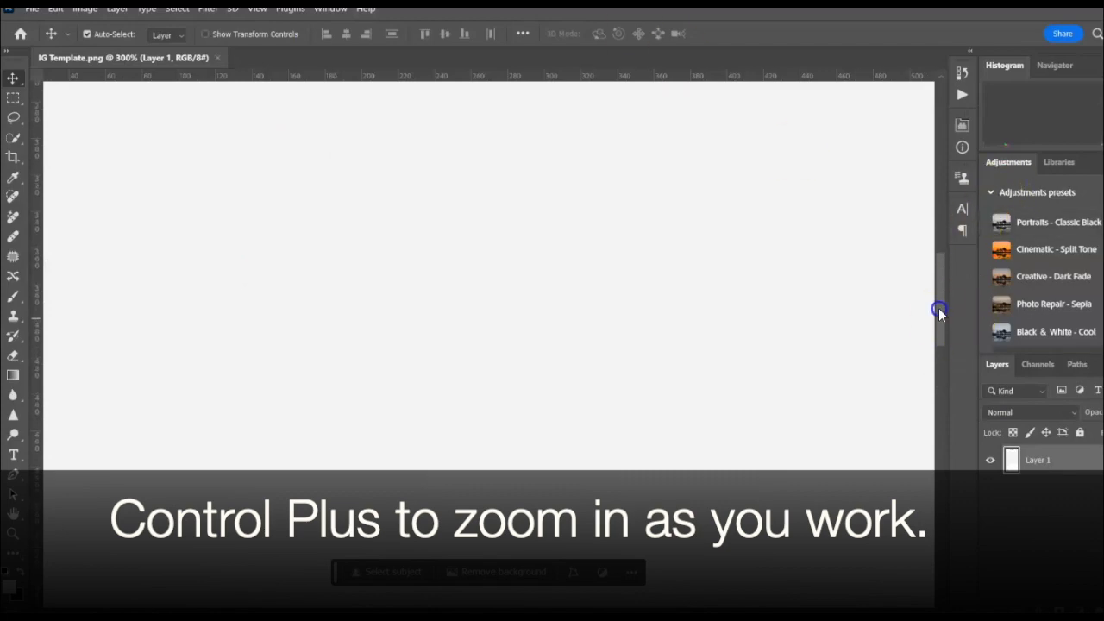
drag(938, 311, 936, 210)
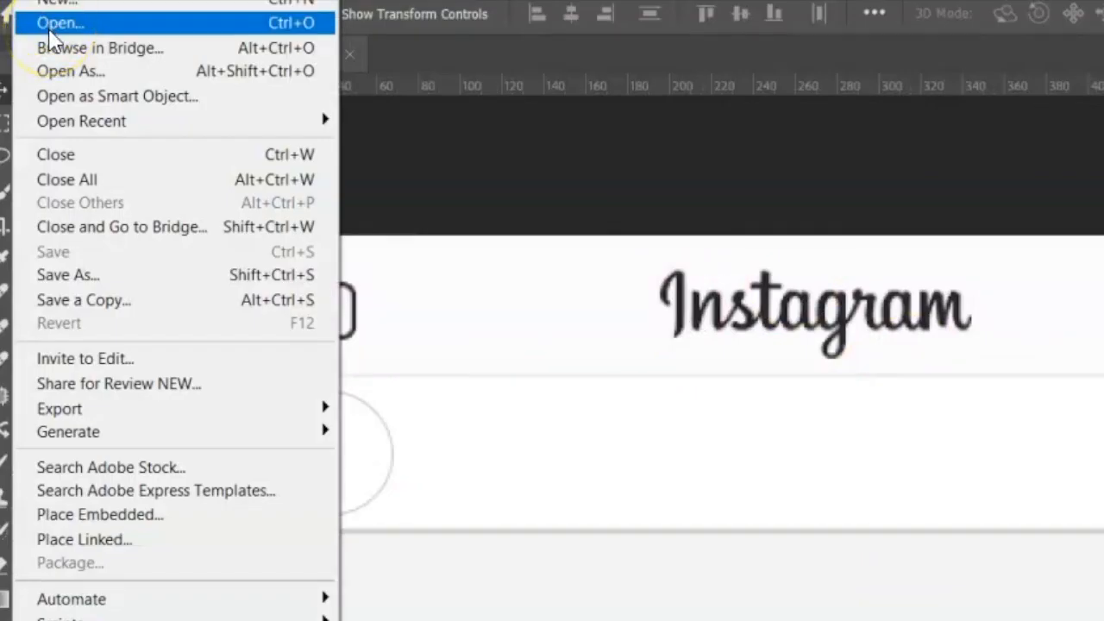
click(50, 32)
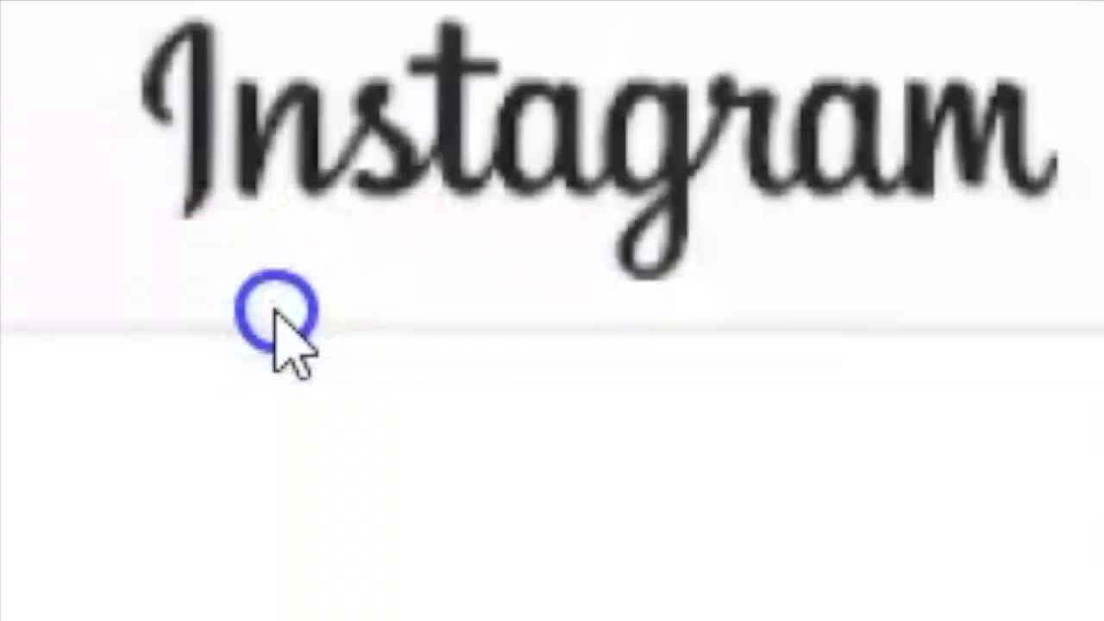
click(95, 112)
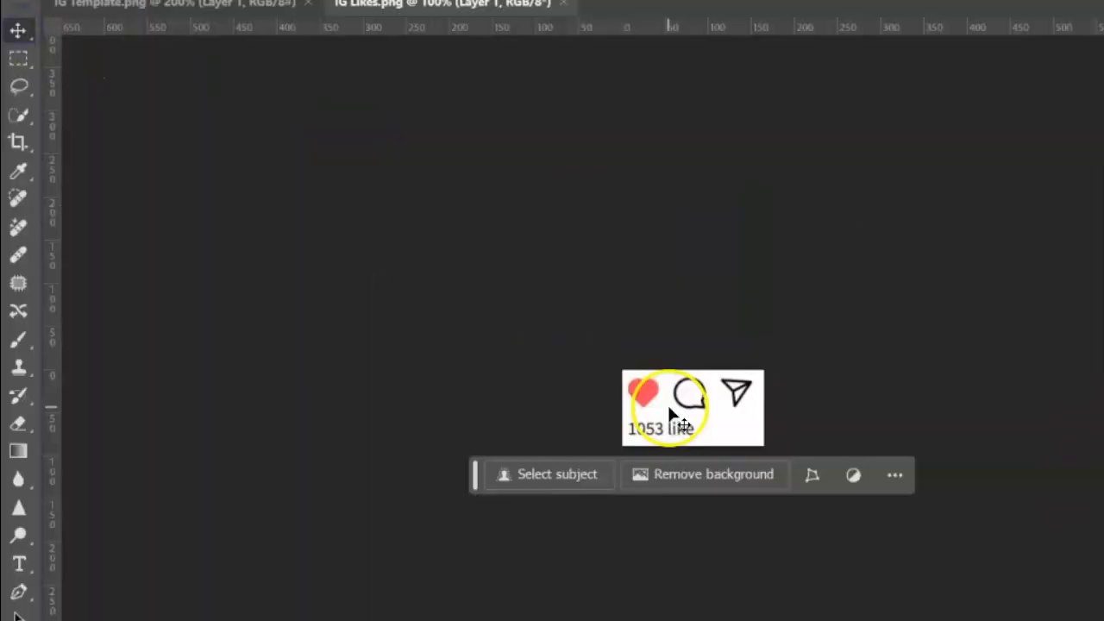
Copy the likes graphic into the IG Template document and position it over the heart, comment and share icons below the grey photo area
drag(685, 394, 410, 314)
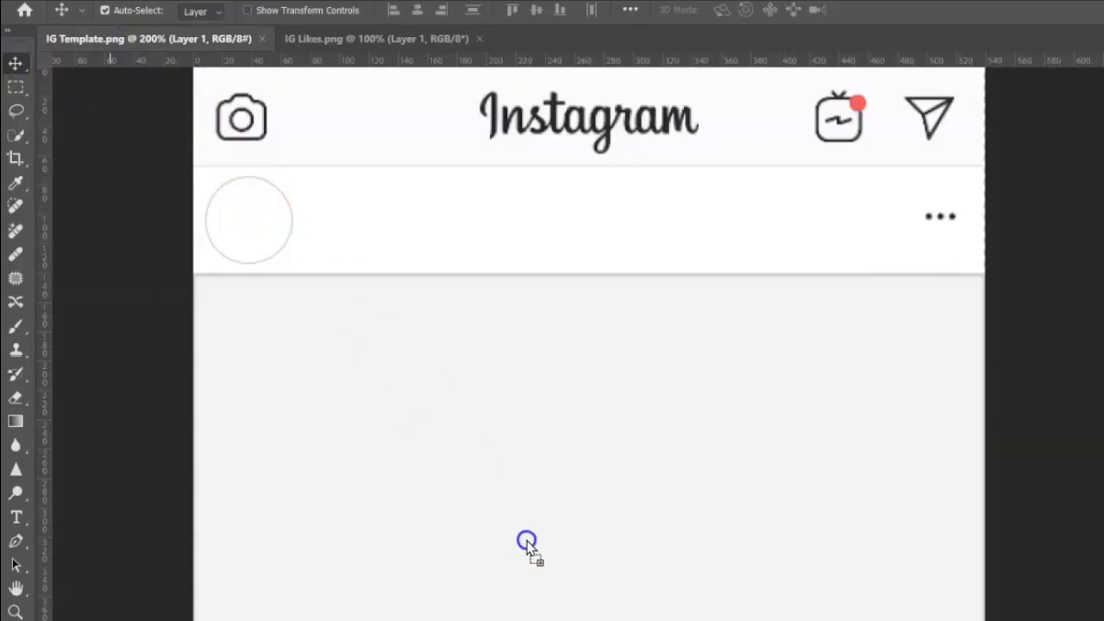
drag(984, 499, 636, 559)
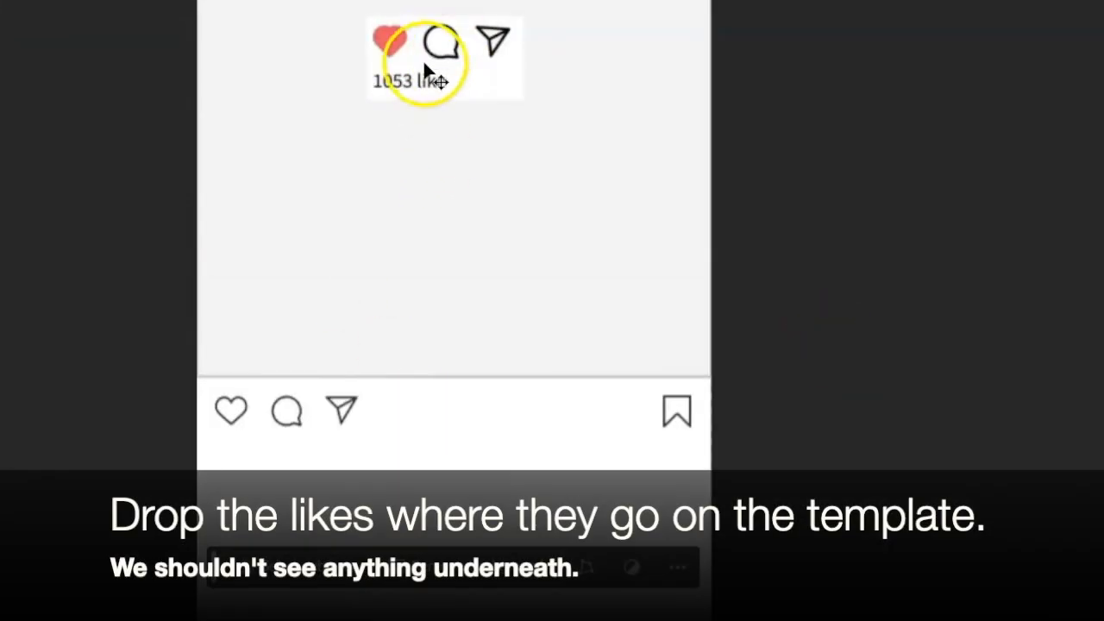
click(436, 52)
drag(435, 54, 282, 480)
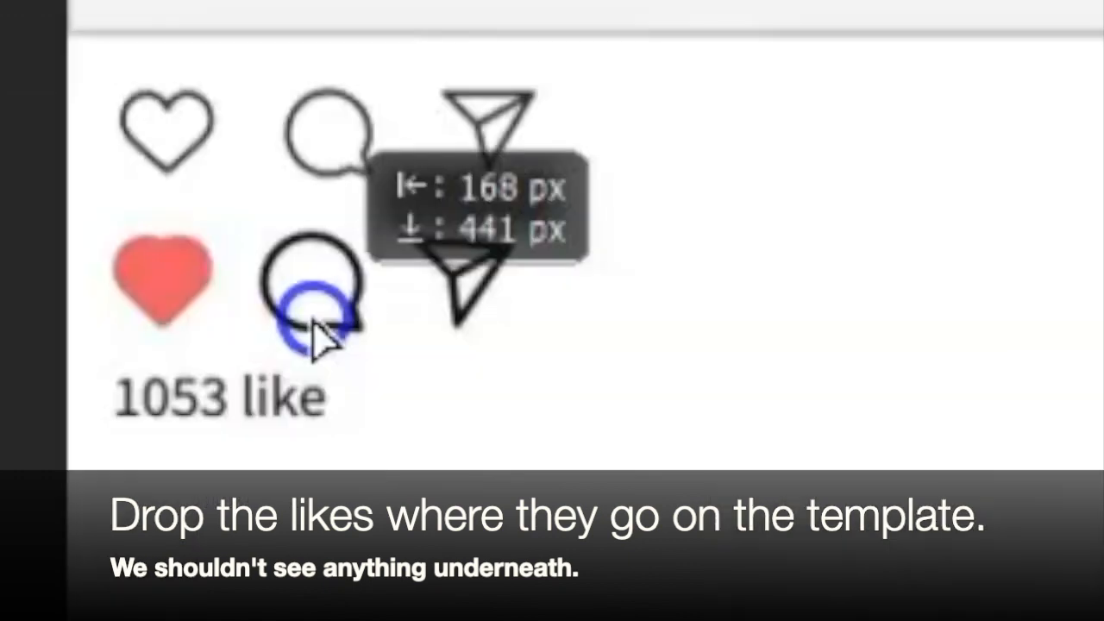
drag(313, 321, 270, 178)
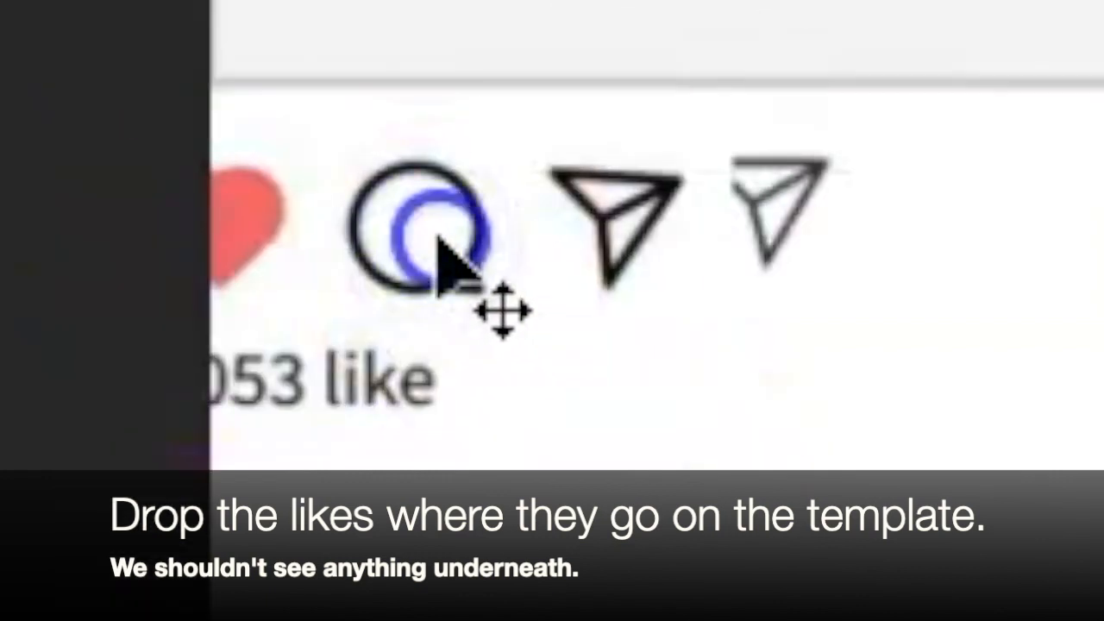
drag(438, 239, 289, 125)
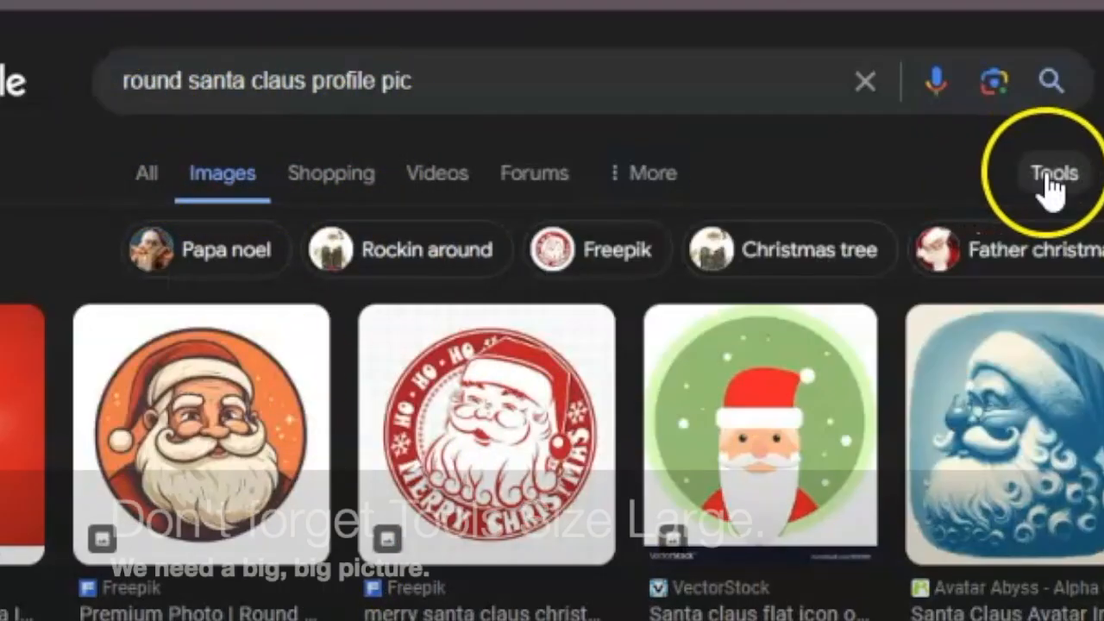
Switch to the browser and limit the "round santa claus profile pic" image results to Large size
click(1039, 177)
click(328, 332)
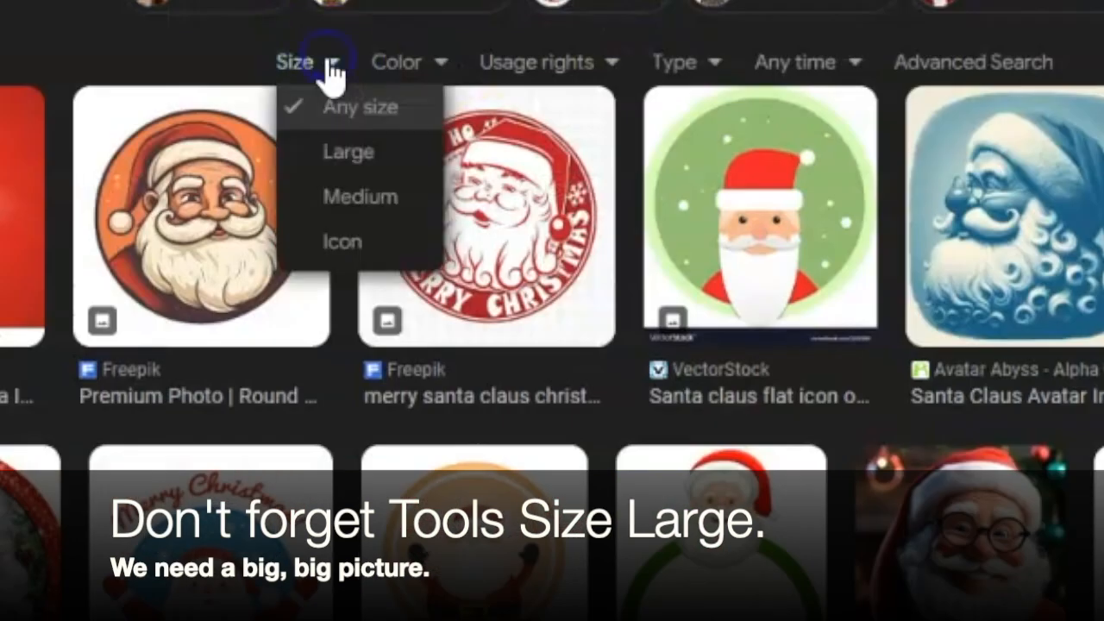
click(340, 155)
Open the round red Santa picture from Messages From Santa in a new tab and save it to the Desktop as Santa Pic
scroll(628, 226, down, 4)
click(623, 214)
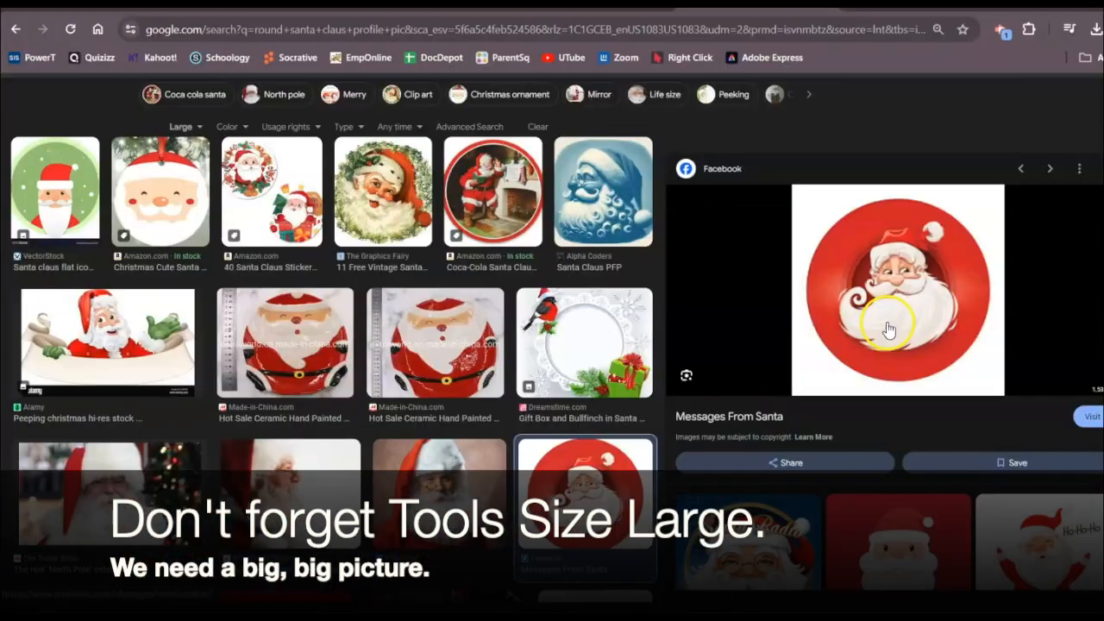
right_click(886, 321)
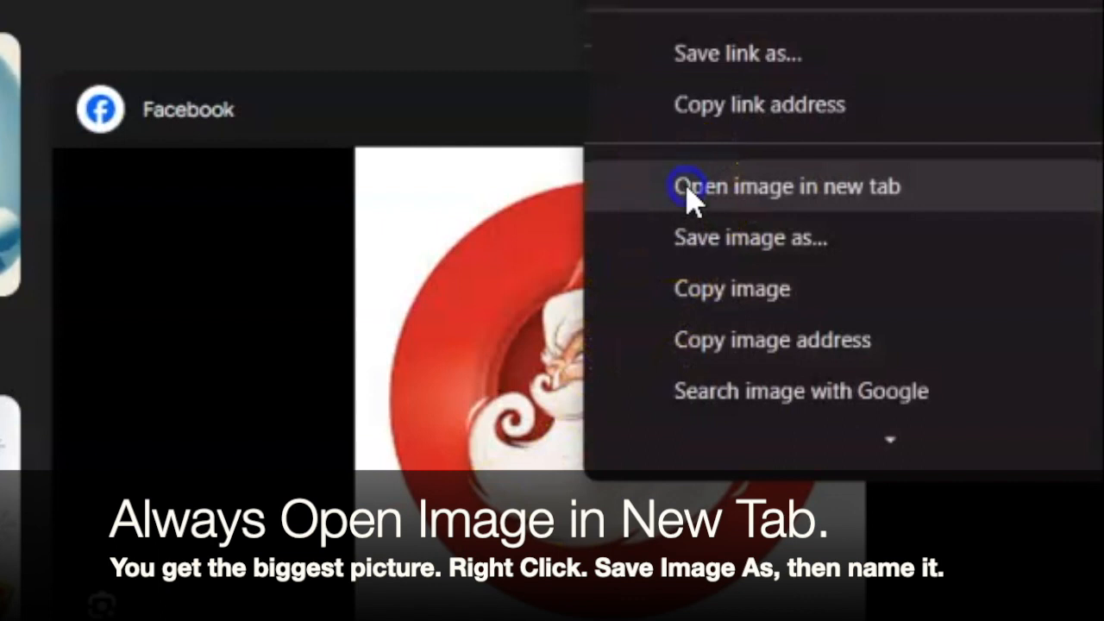
click(931, 204)
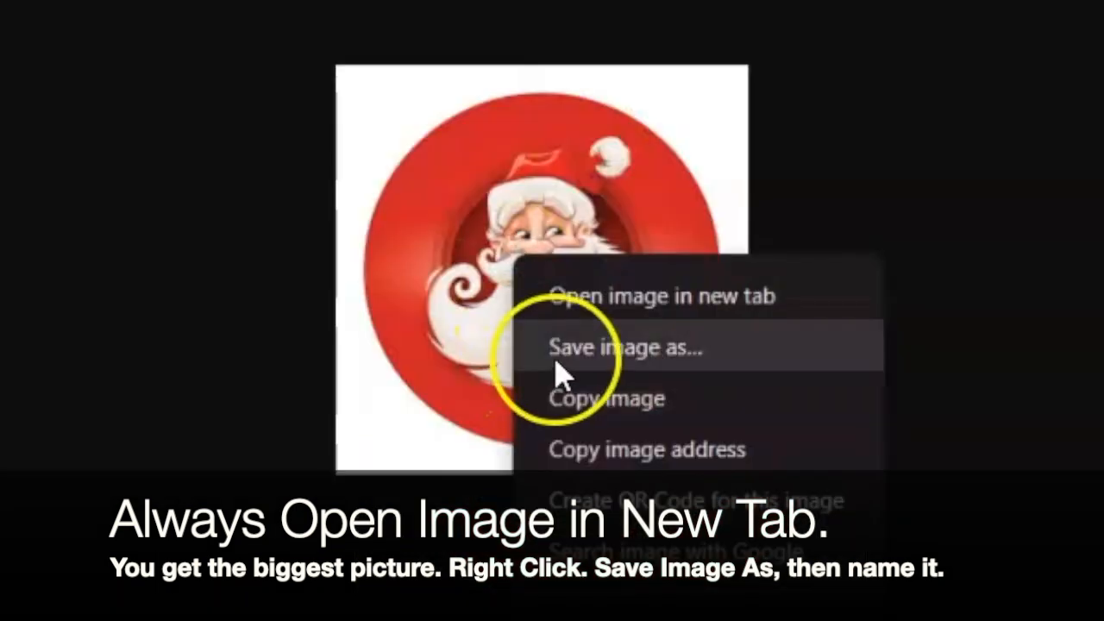
click(557, 363)
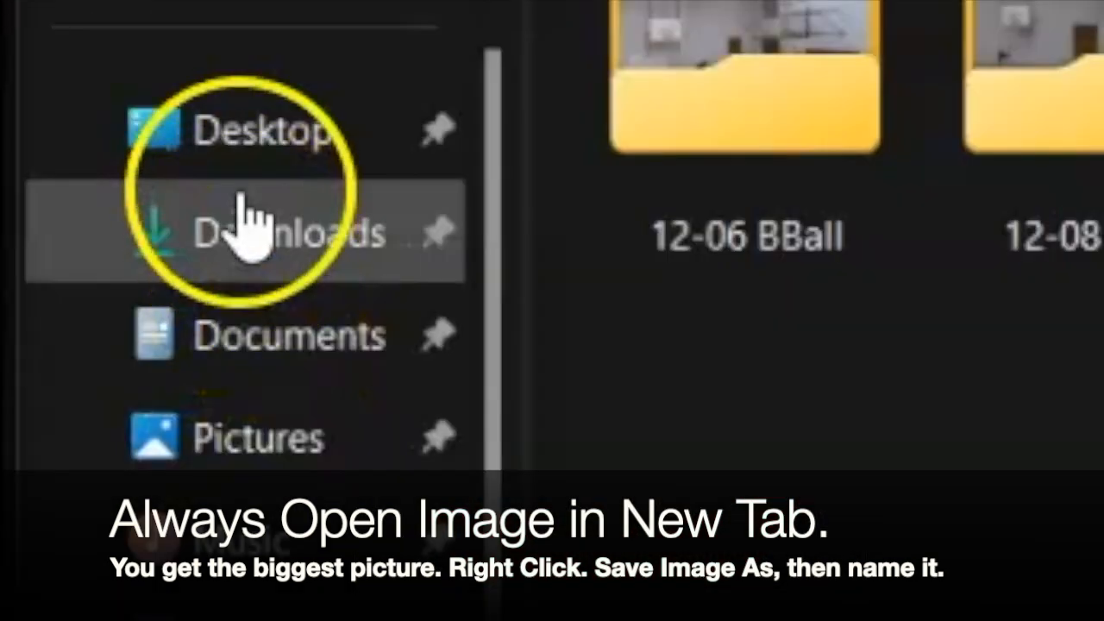
click(246, 129)
click(479, 252)
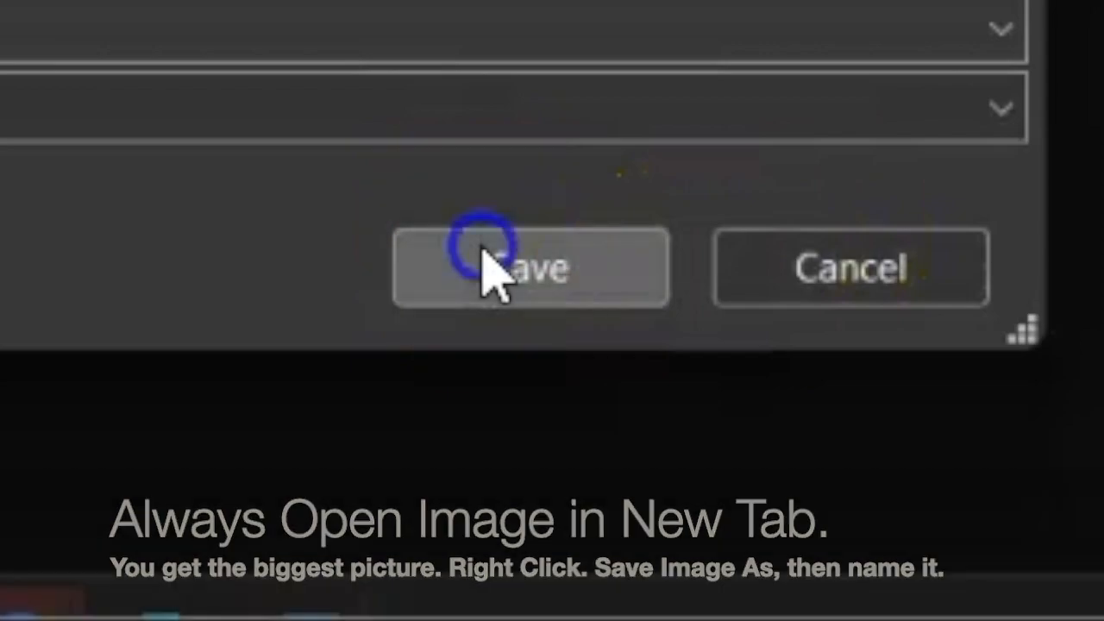
Switch to Photoshop and open the Santa Pic image from the Desktop as another document
click(90, 83)
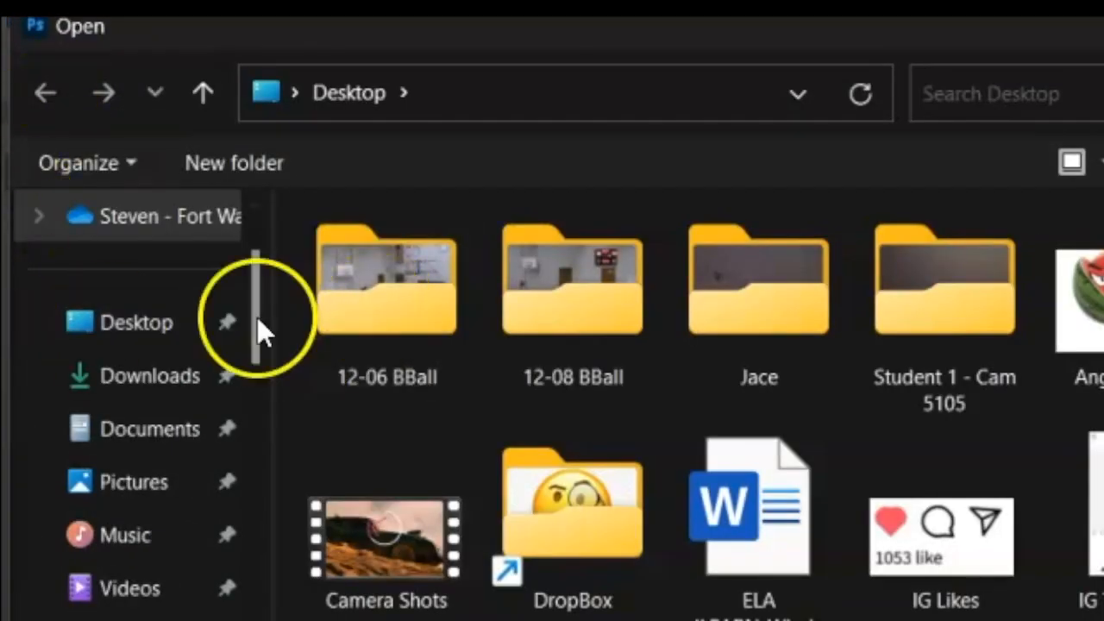
click(142, 323)
drag(883, 173, 877, 332)
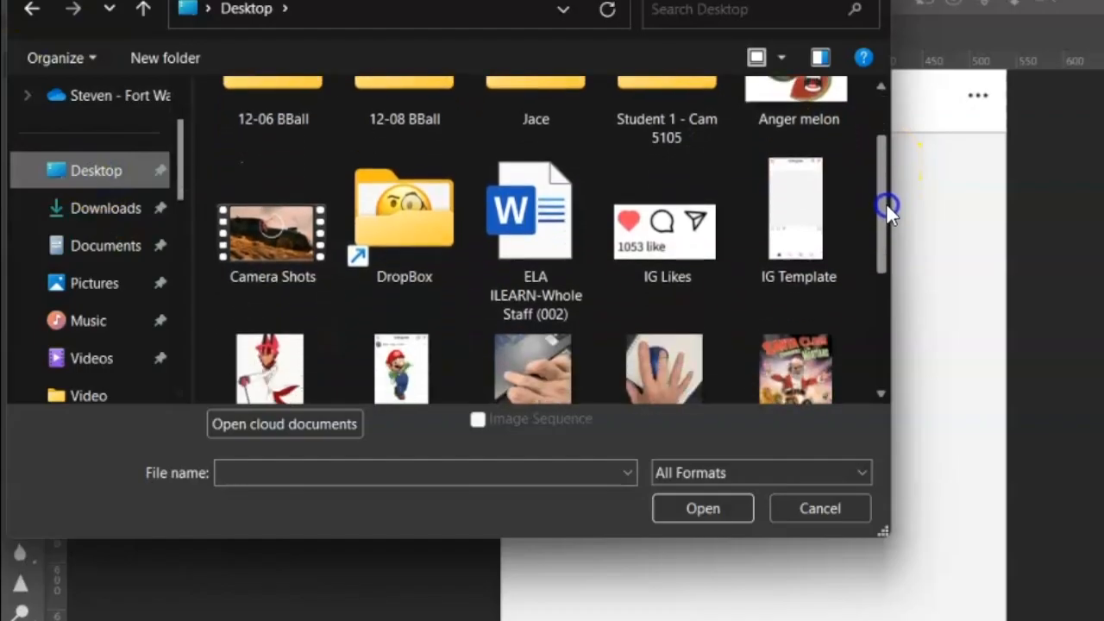
click(274, 327)
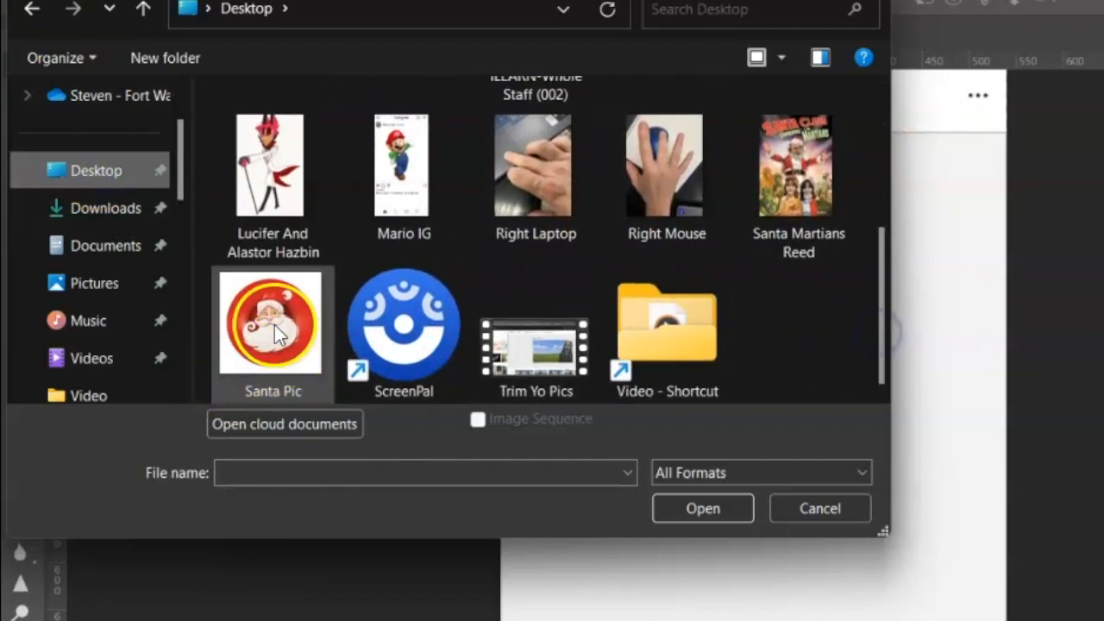
double_click(274, 327)
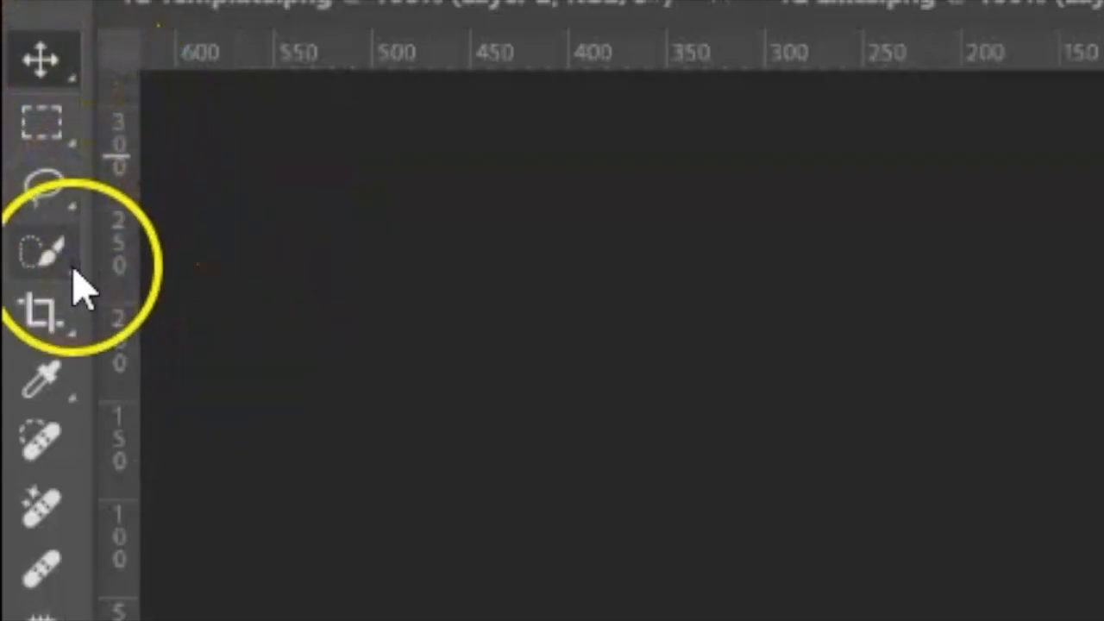
Isolate the round Santa by selecting its white background with the Magic Wand and inverting the selection, and copy it into the IG Template document
click(72, 274)
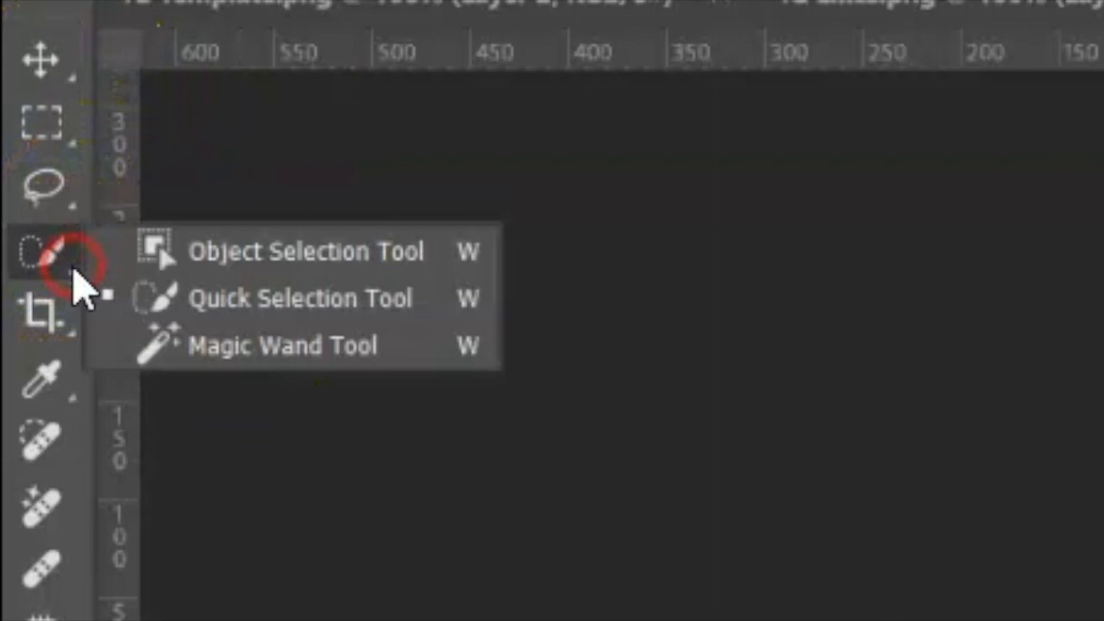
click(353, 346)
click(420, 85)
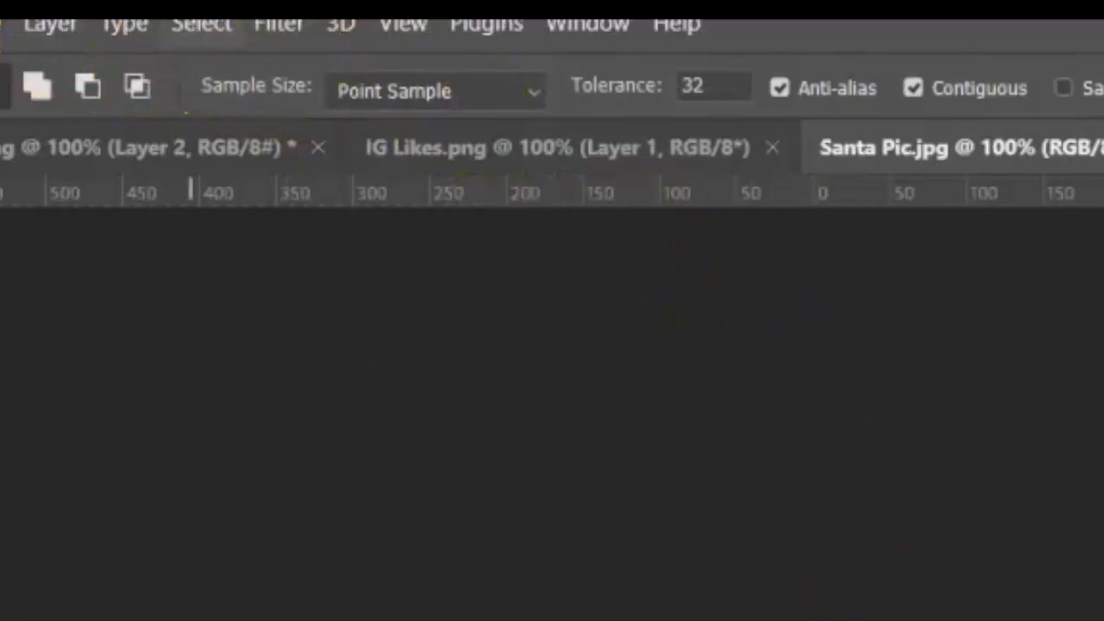
click(201, 23)
click(229, 172)
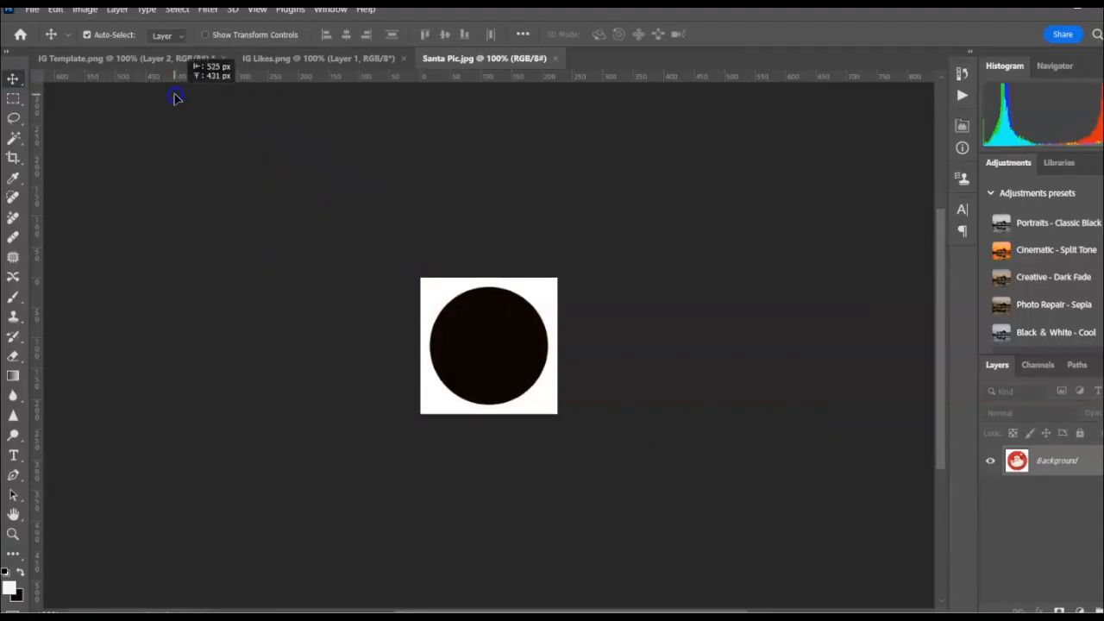
drag(177, 98, 484, 286)
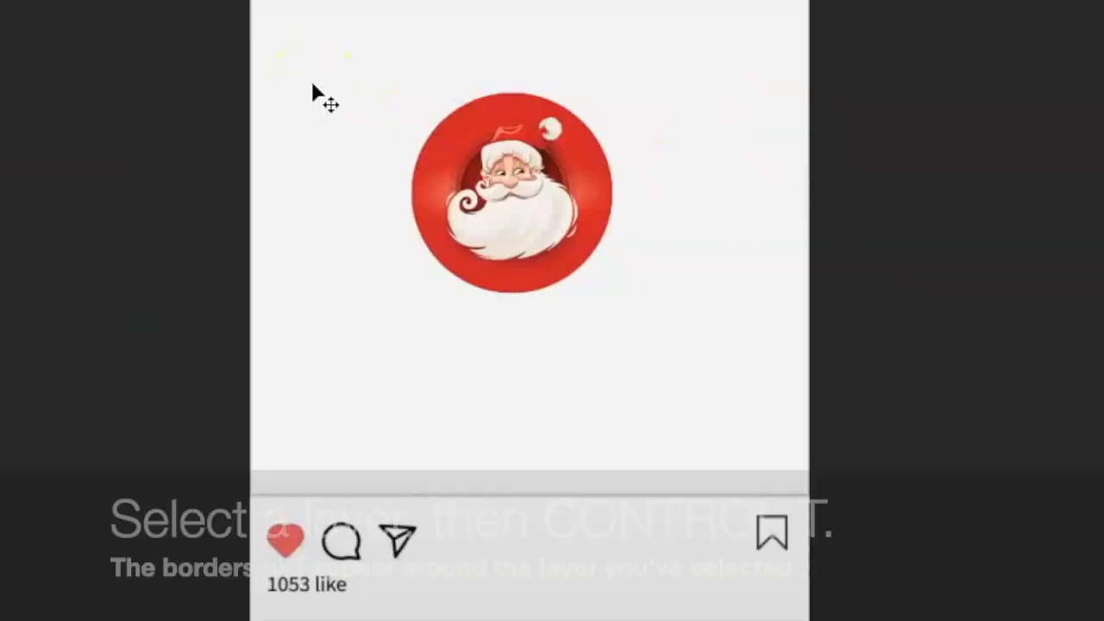
Display the transform borders of the likes graphic on Layer 2 to identify the layer
click(350, 235)
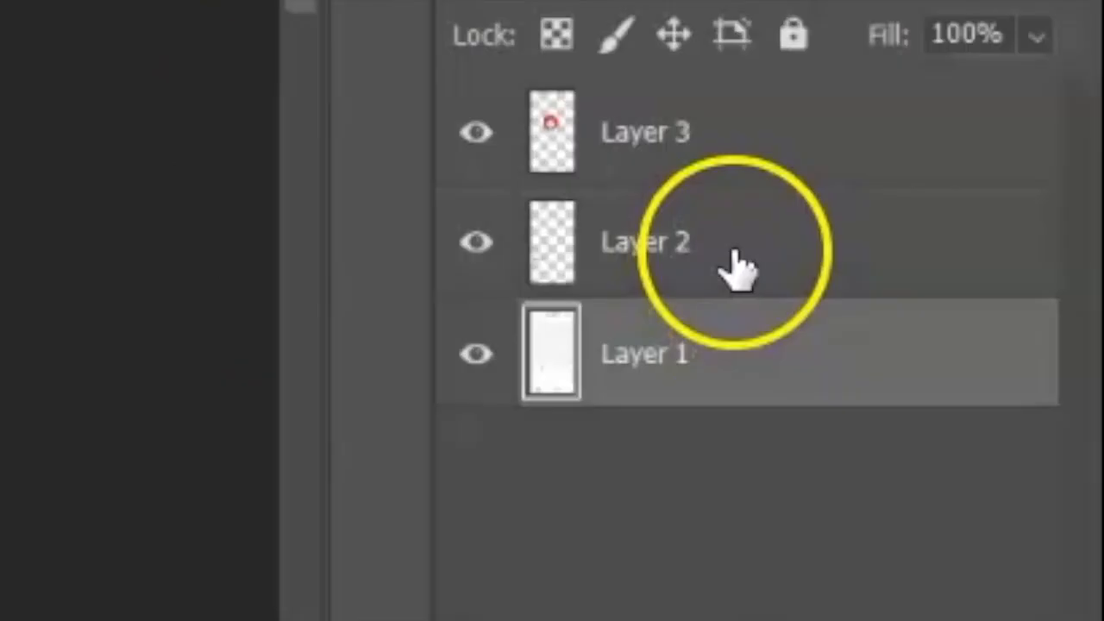
click(734, 268)
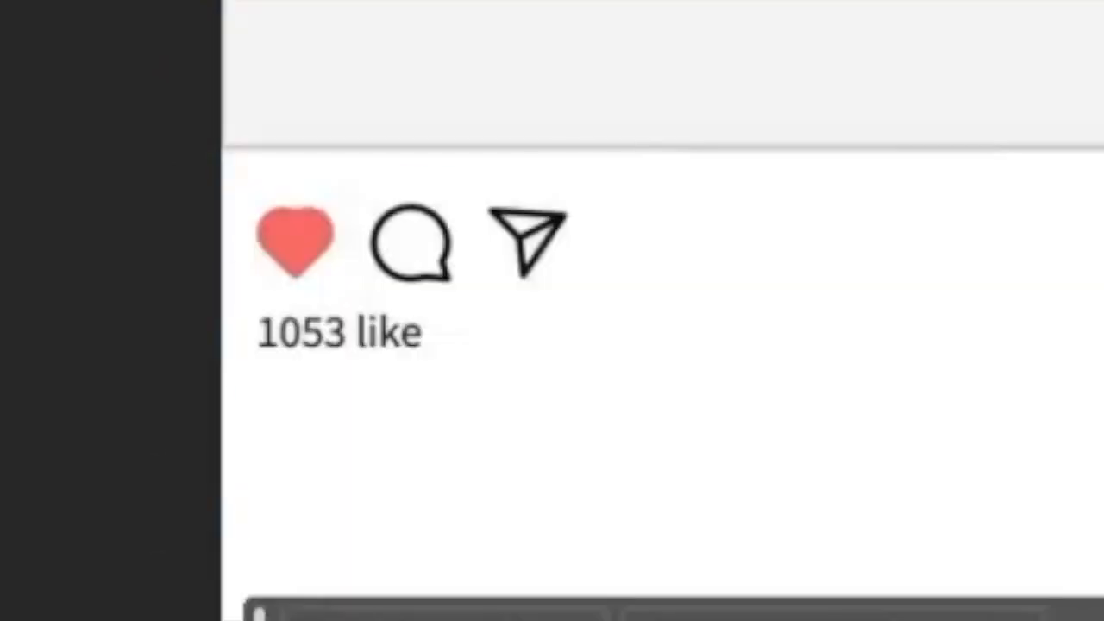
key(ctrl+t)
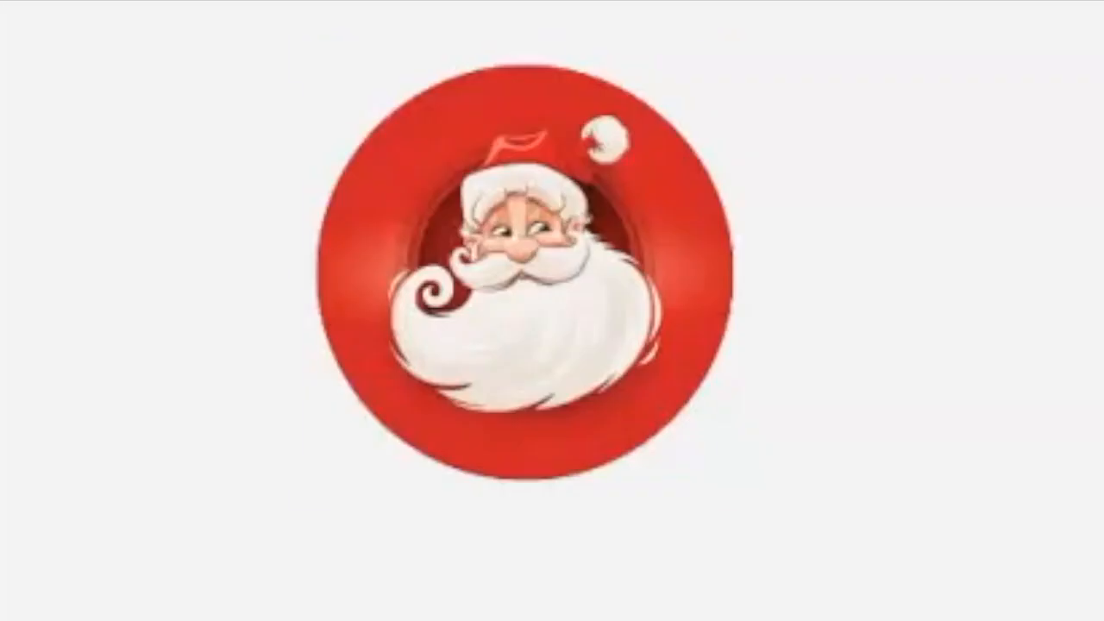
Scale the Santa picture down with Free Transform and move it beside the empty avatar circle in the post header
key(ctrl+t)
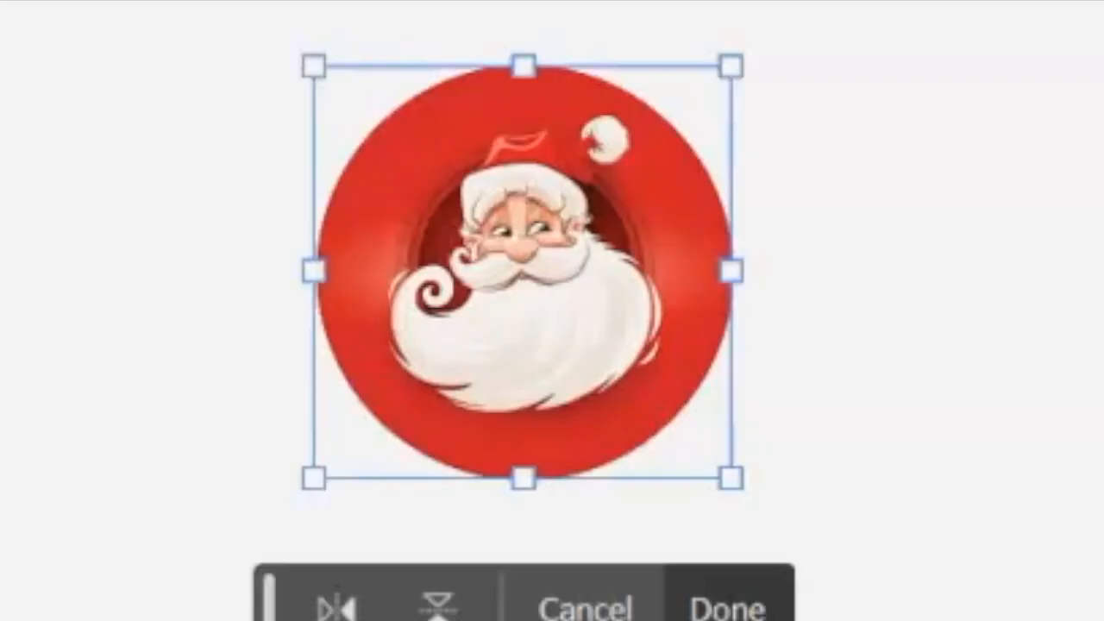
drag(731, 478, 546, 249)
drag(452, 272, 451, 254)
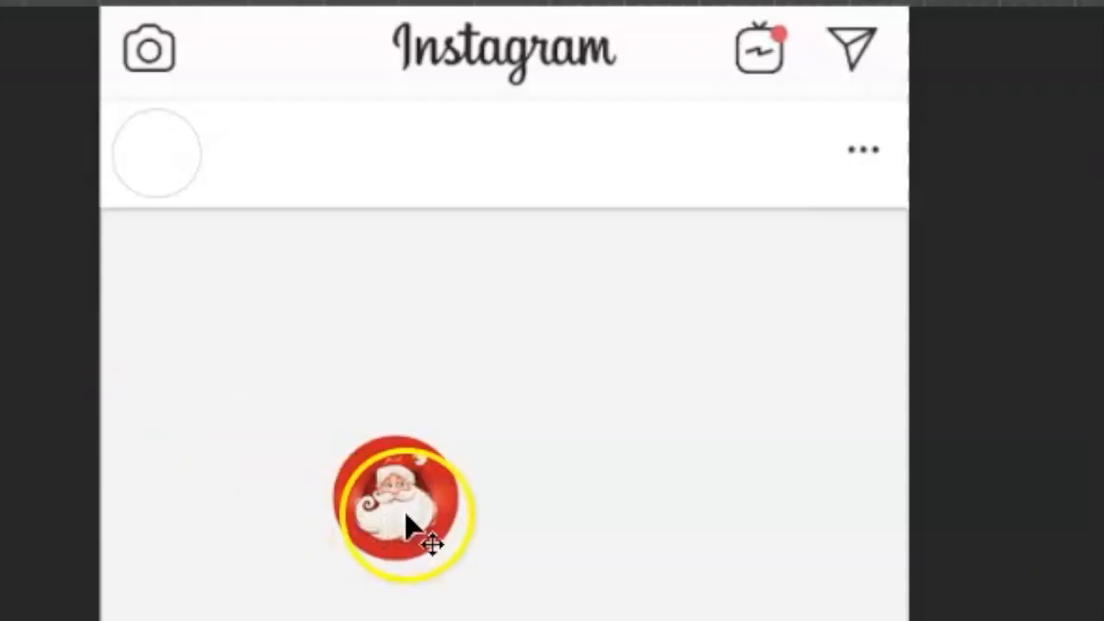
drag(406, 525, 190, 181)
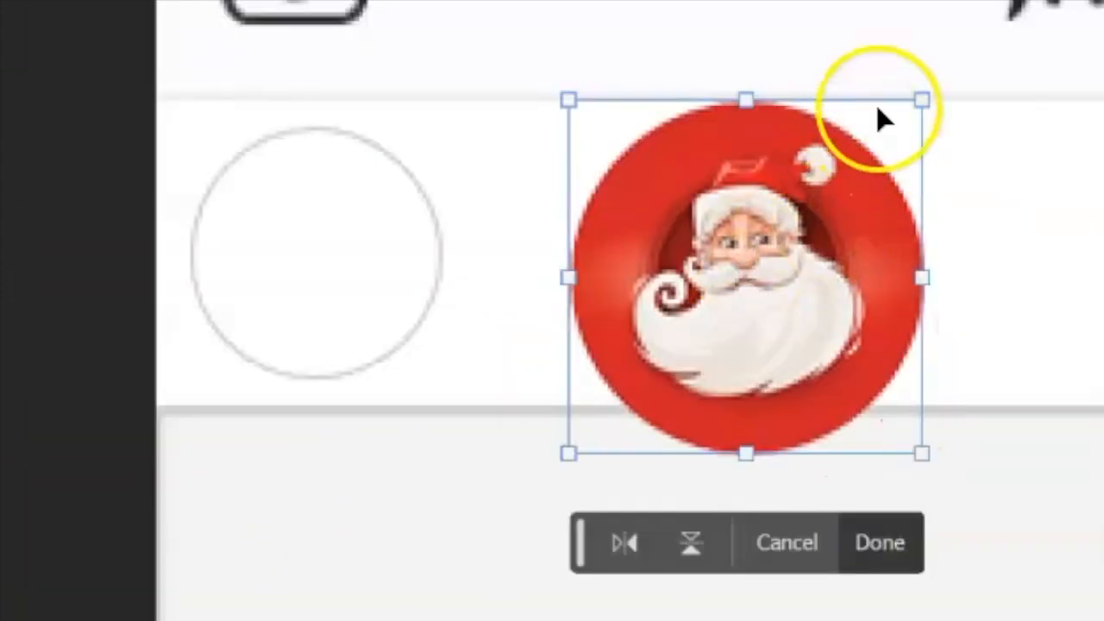
Shrink the Santa picture to just over the avatar circle's size and place it so it covers the circle
drag(922, 98, 838, 187)
drag(732, 337, 82, 231)
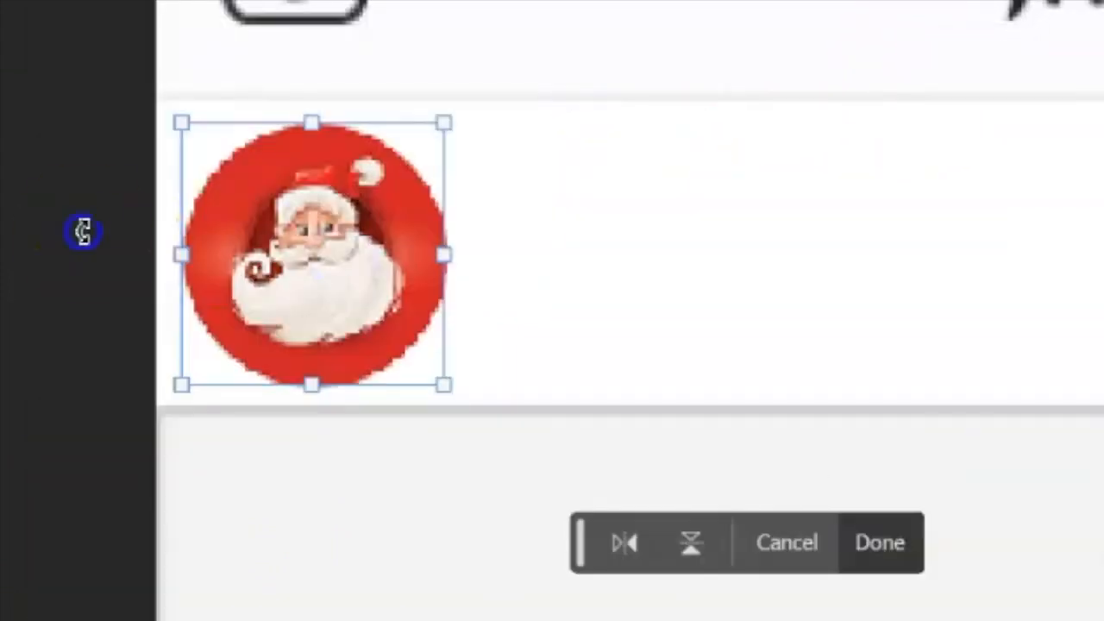
key(Return)
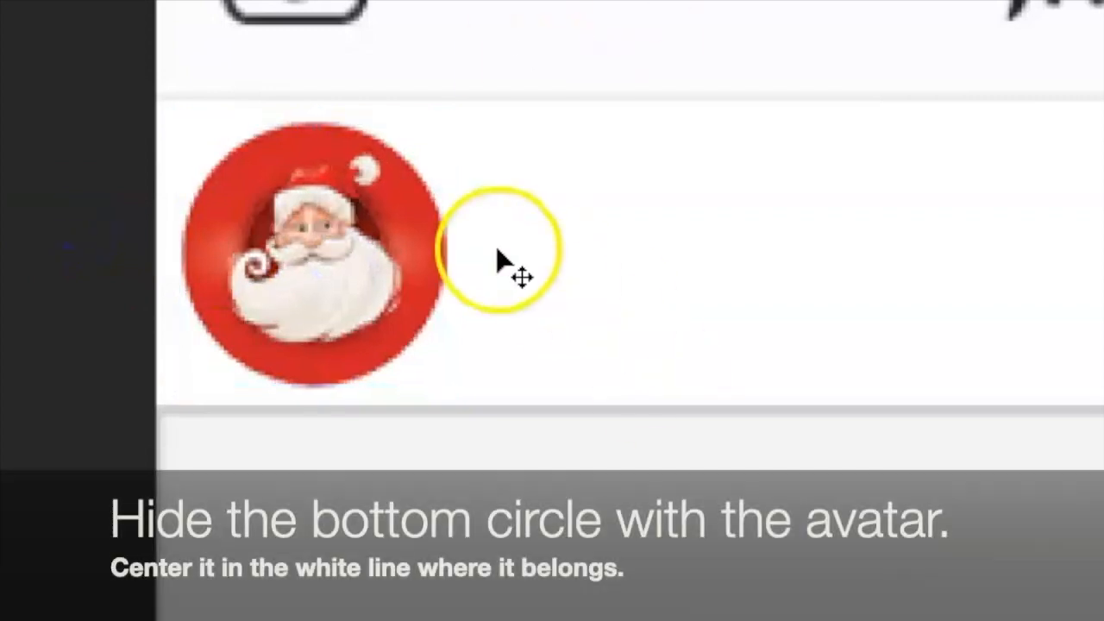
mouse_move(350, 247)
mouse_down()
mouse_move(374, 246)
mouse_move(394, 266)
mouse_move(357, 257)
mouse_move(359, 267)
mouse_move(352, 253)
mouse_up()
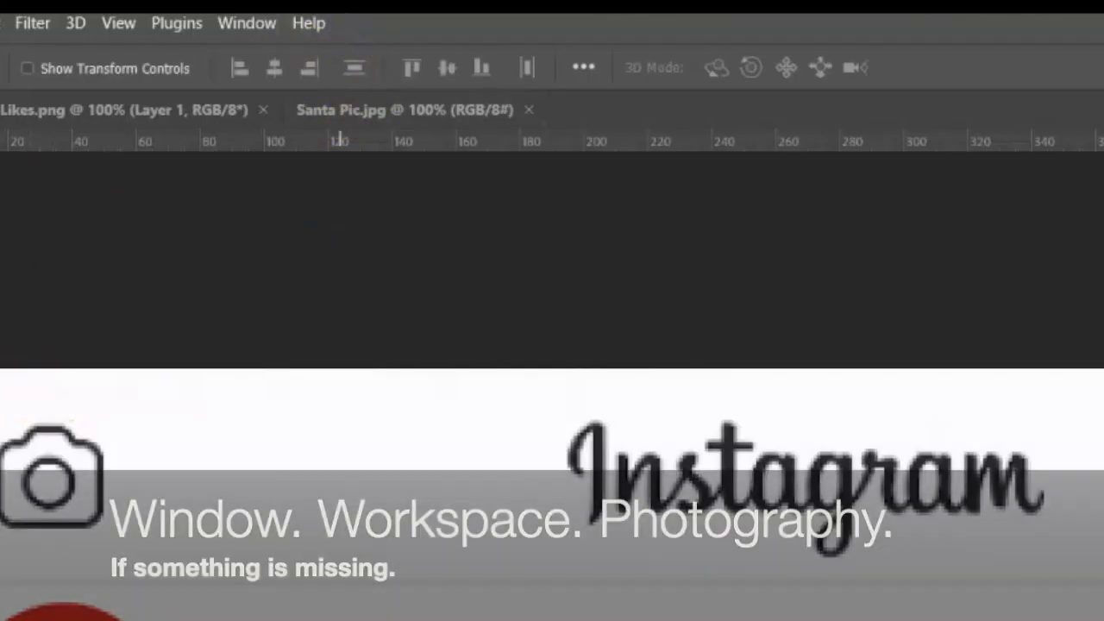
Switch to the Photography workspace and show the Layers panel
click(326, 8)
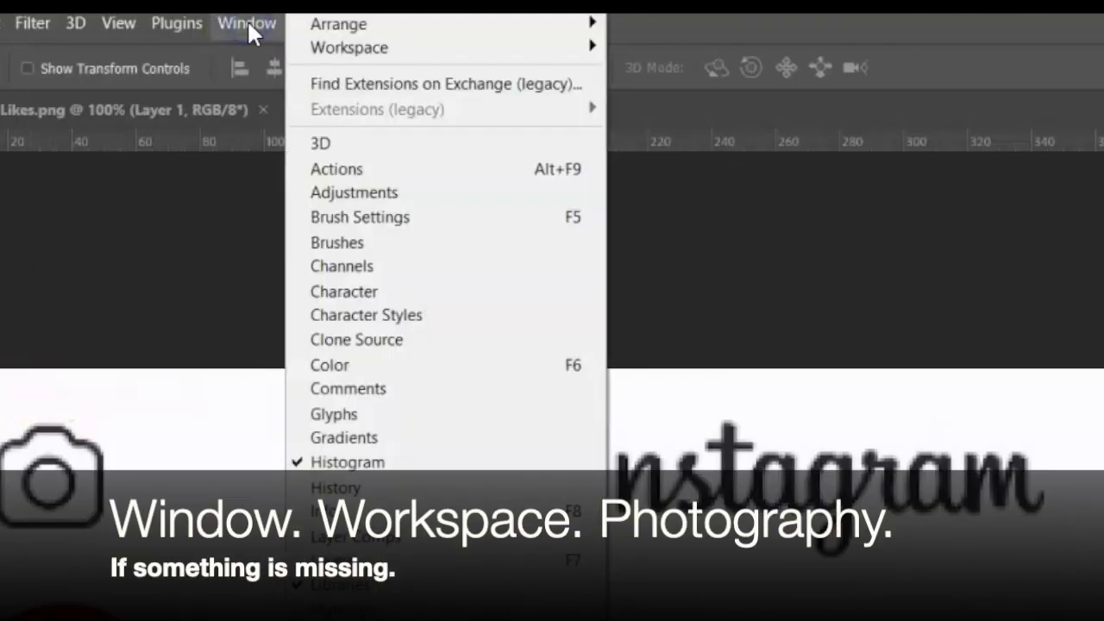
mouse_move(361, 45)
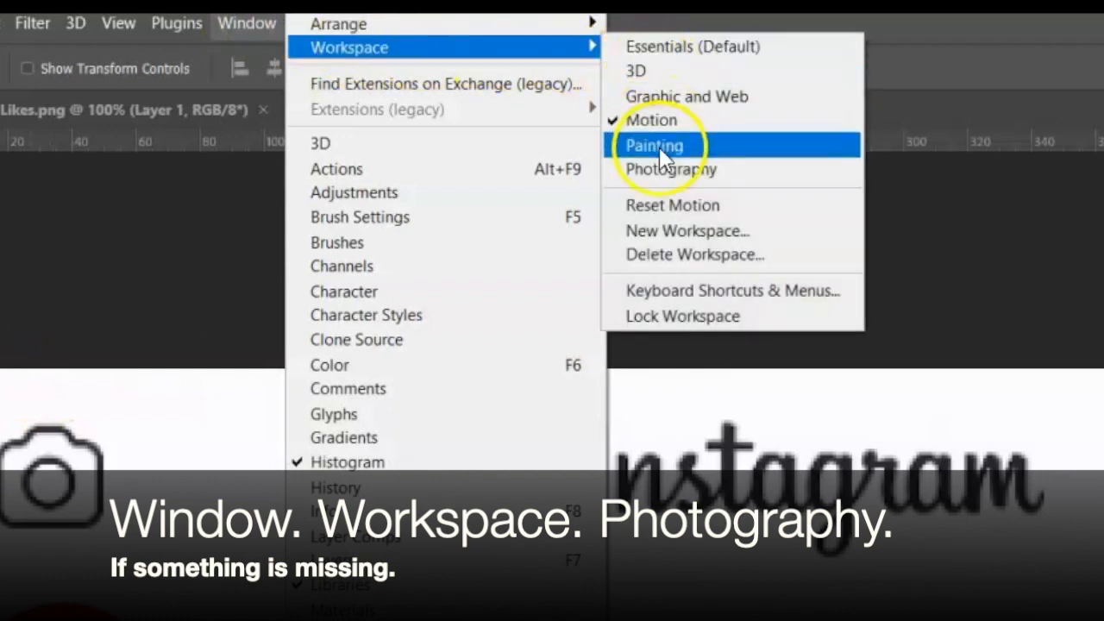
click(665, 176)
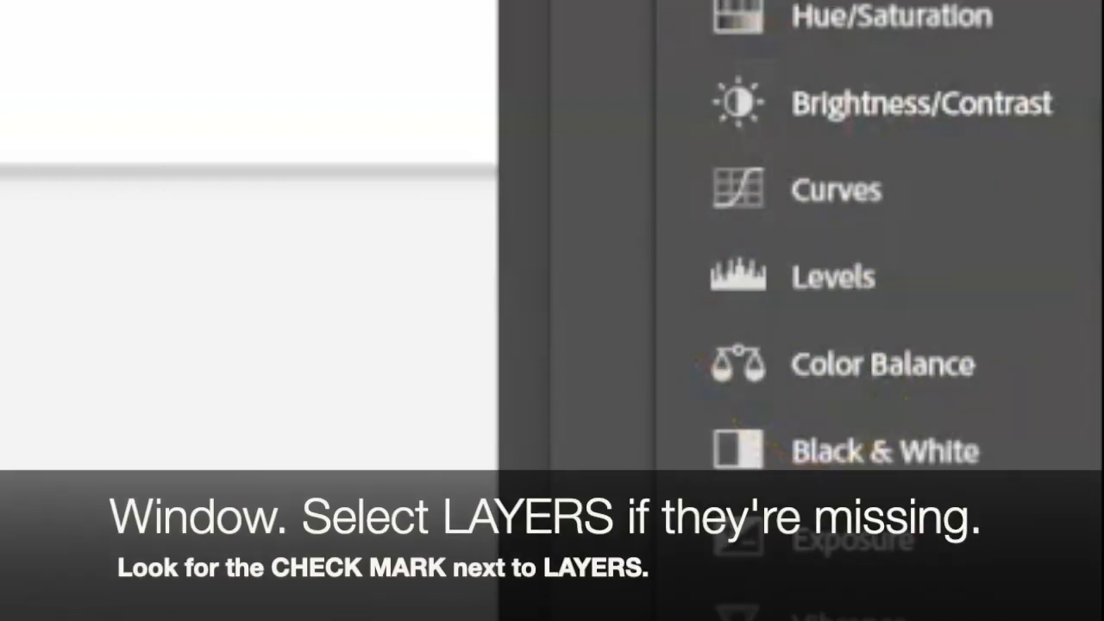
click(184, 19)
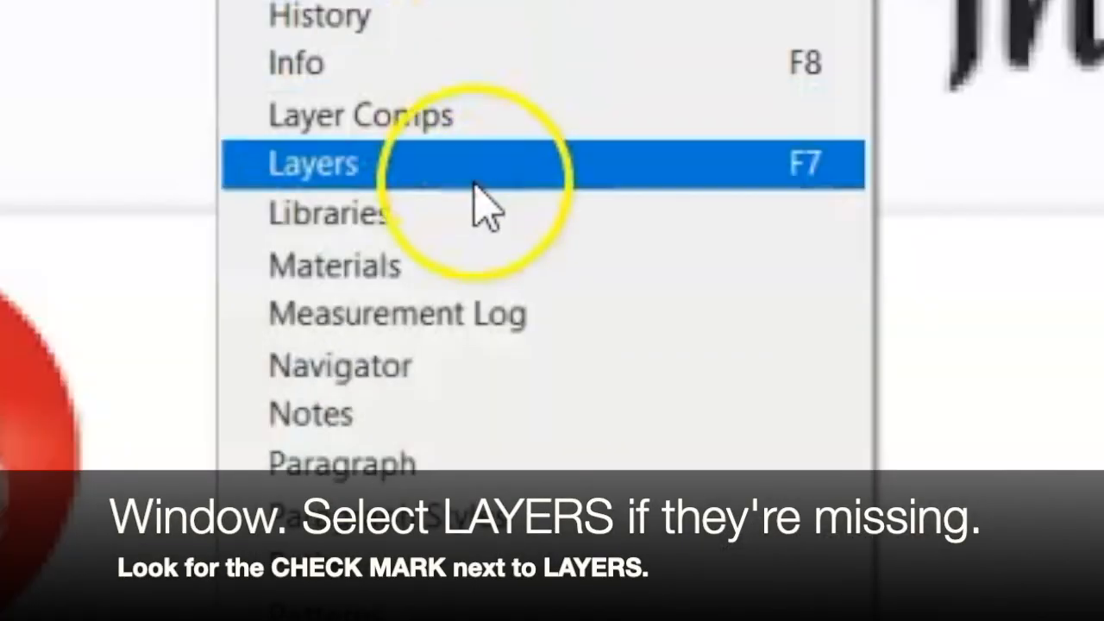
click(486, 207)
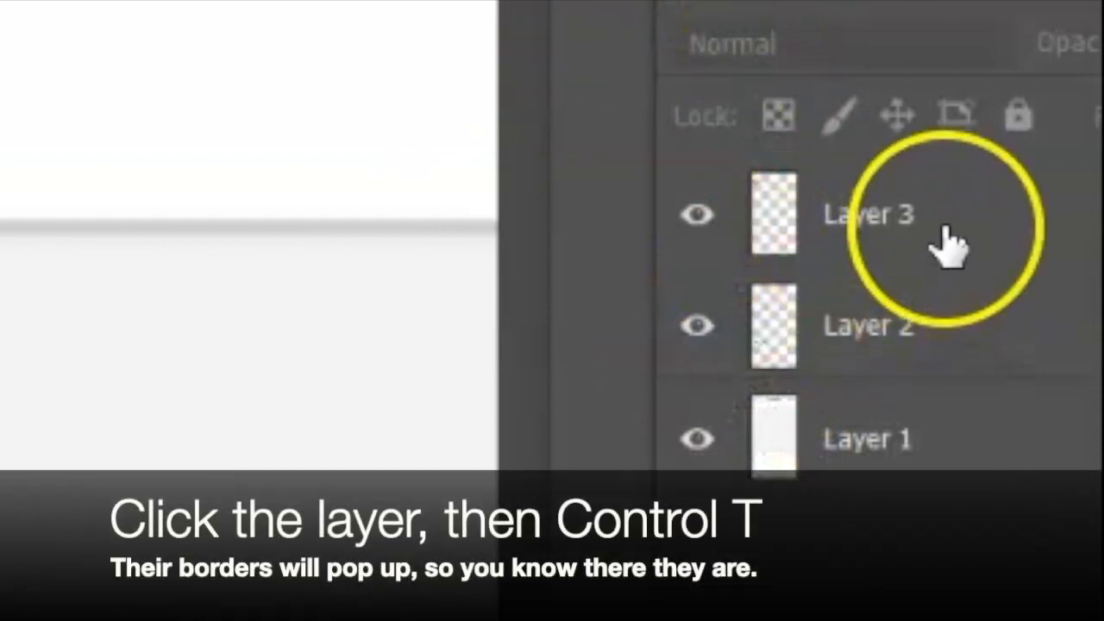
Display the transform borders of Layer 3 and Layer 2 to check which graphic each layer holds
click(948, 246)
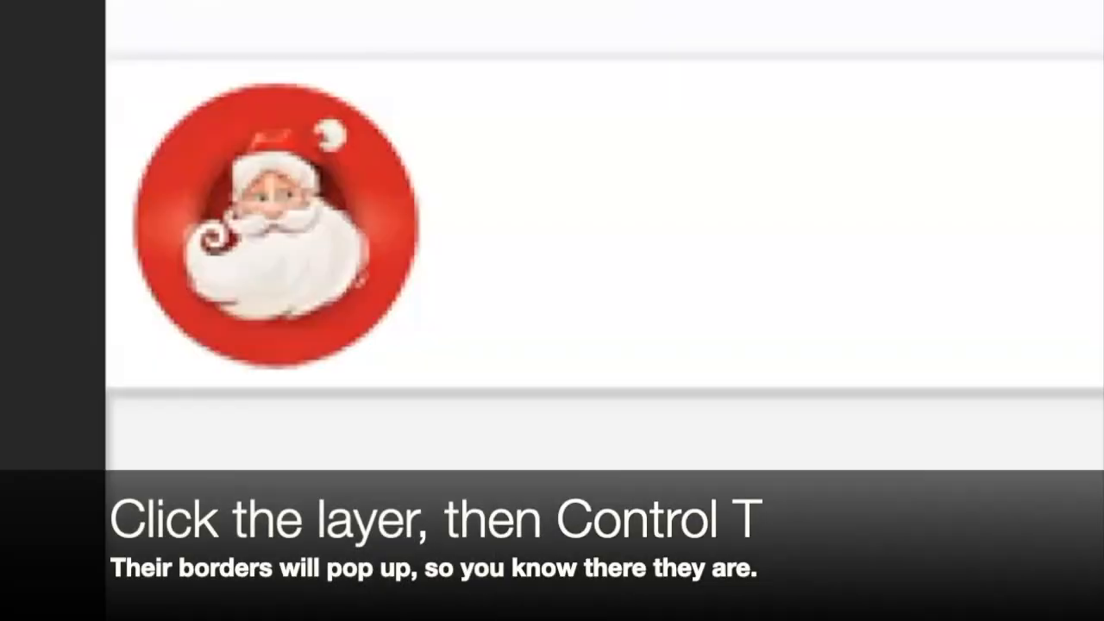
key(ctrl+t)
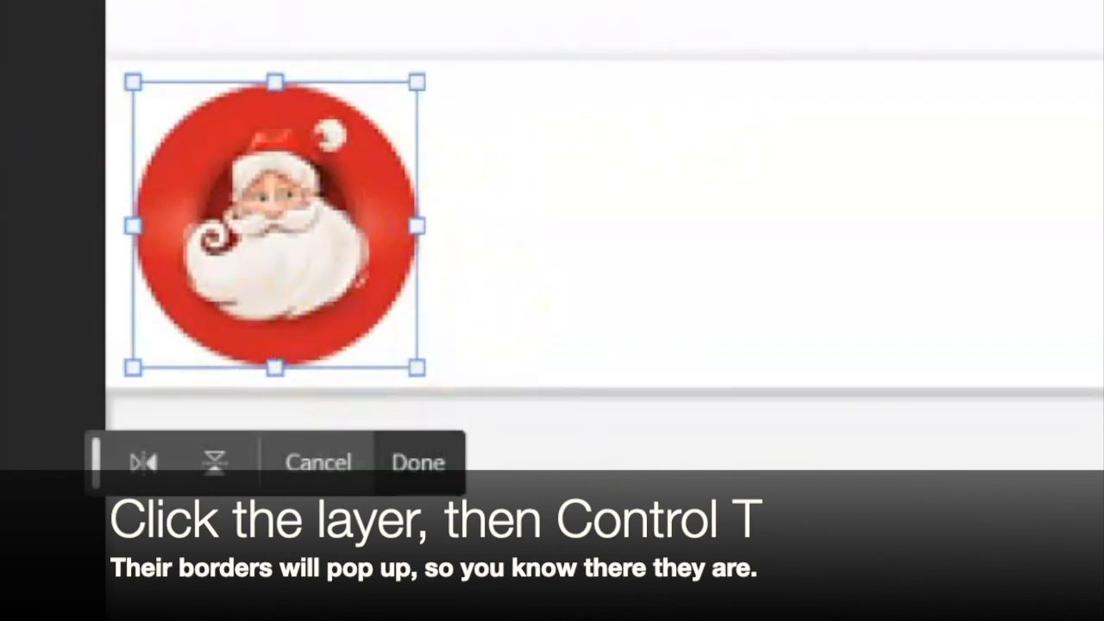
click(1016, 321)
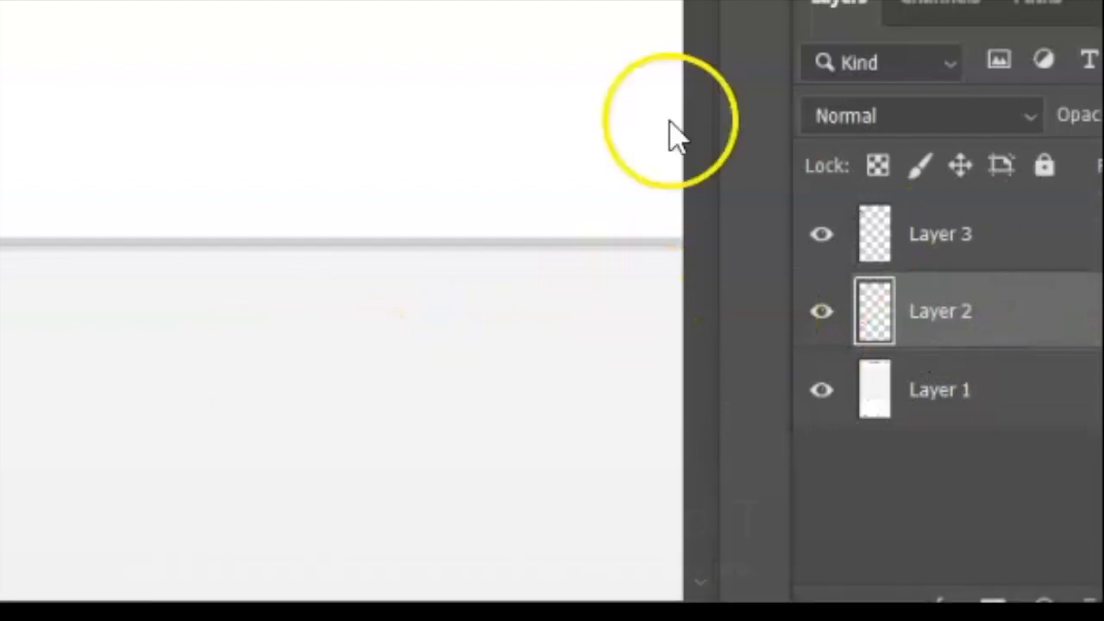
key(ctrl+t)
click(986, 456)
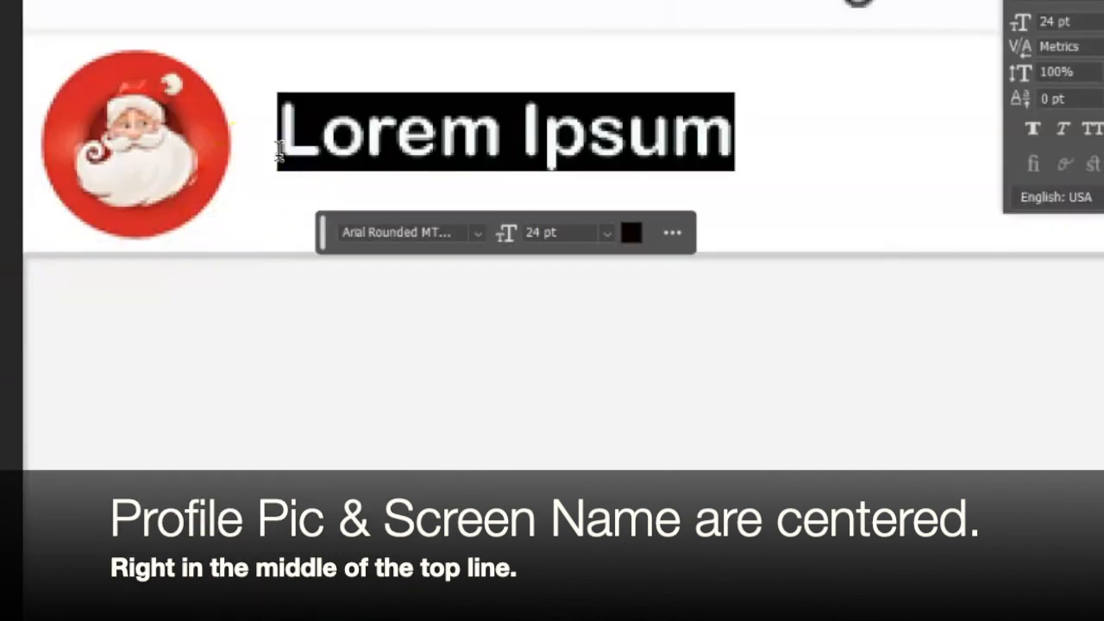
Replace the placeholder text beside the profile picture with the screen name followed by "- Follow", and color the word Follow bright blue
text(Santa Reed - Fo)
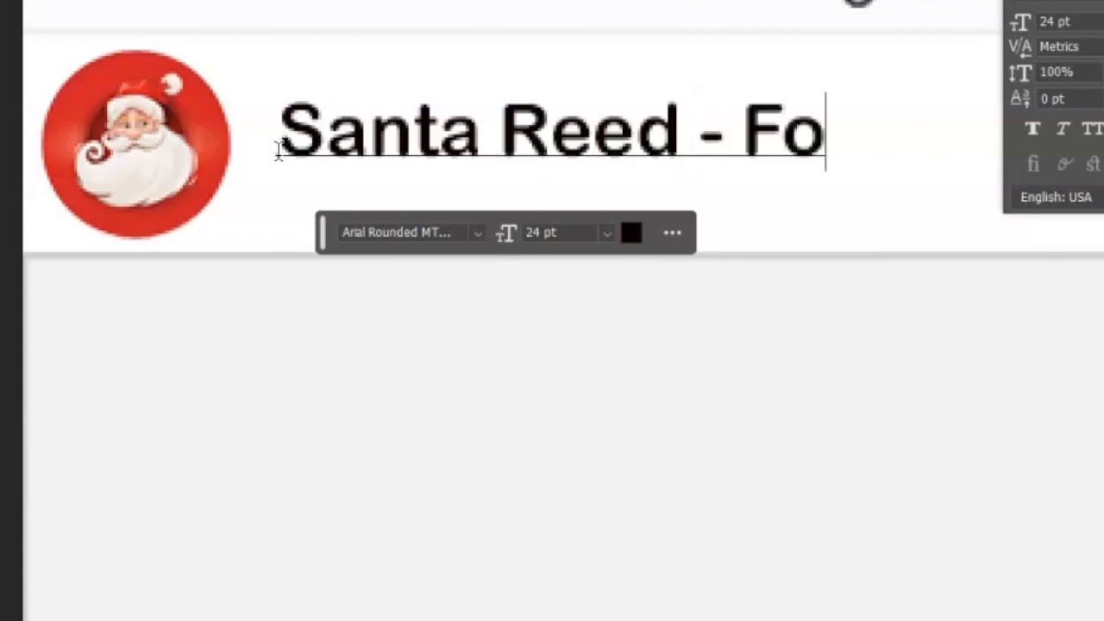
text(llow)
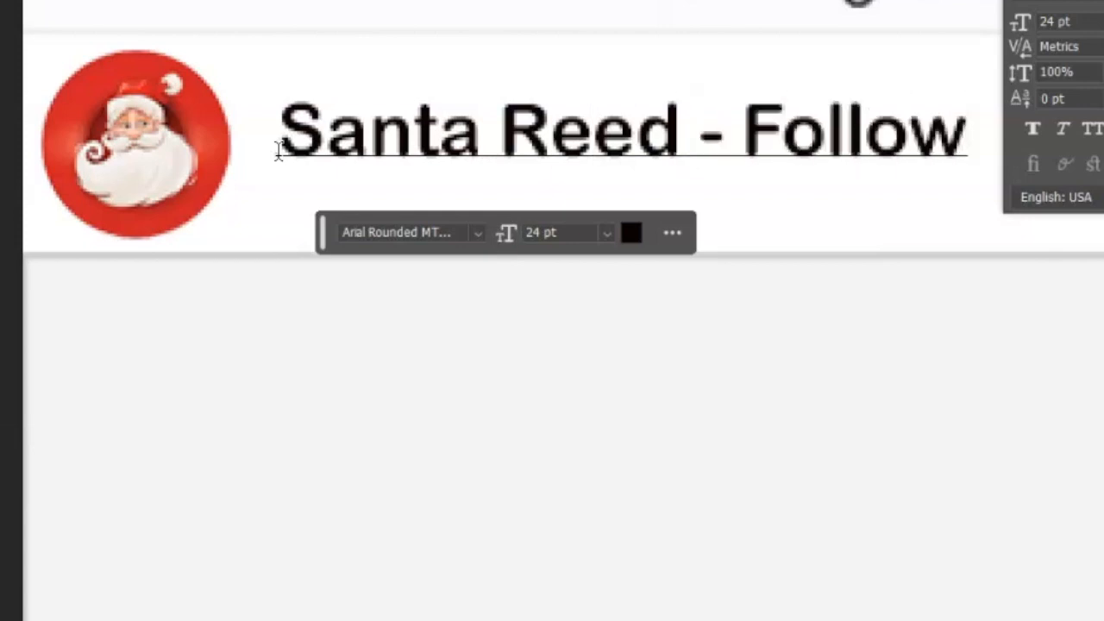
drag(742, 121, 976, 133)
click(1030, 301)
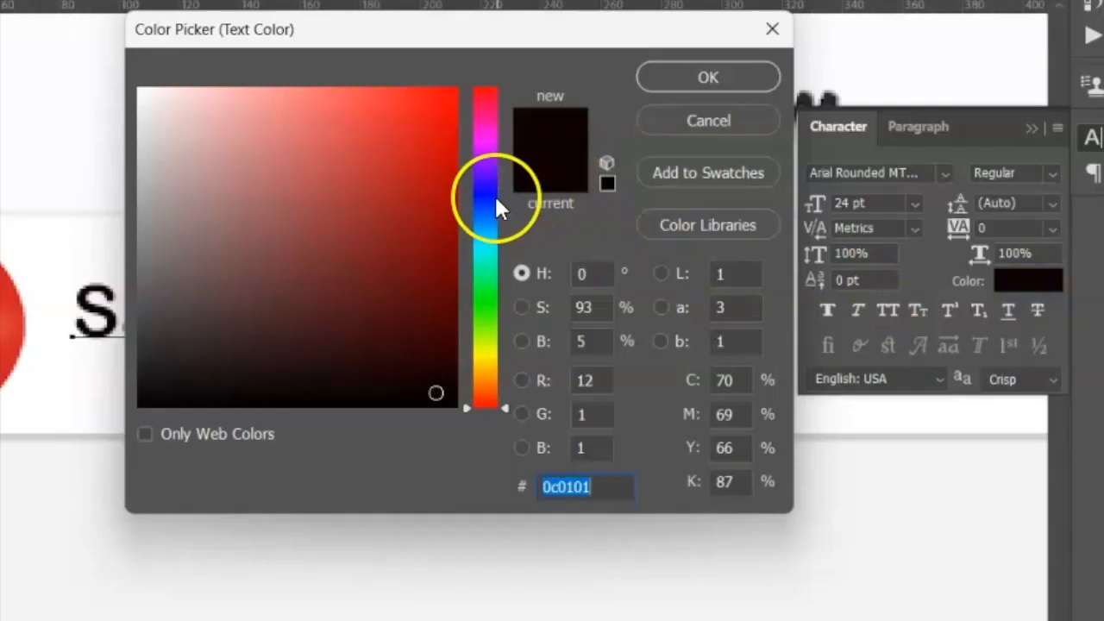
click(483, 192)
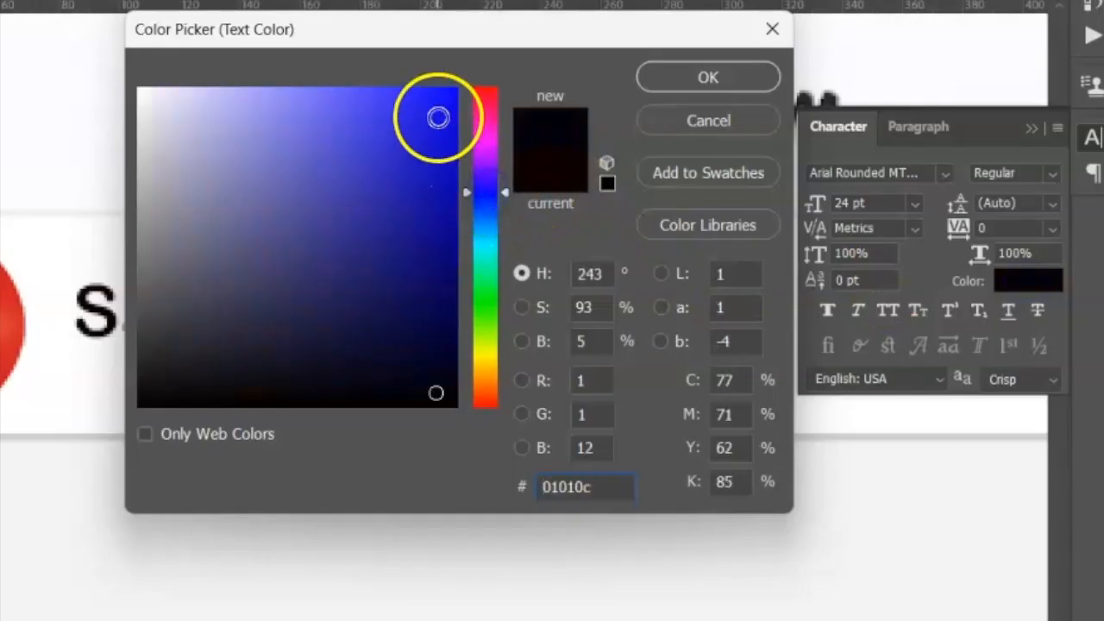
click(434, 107)
click(694, 78)
click(554, 581)
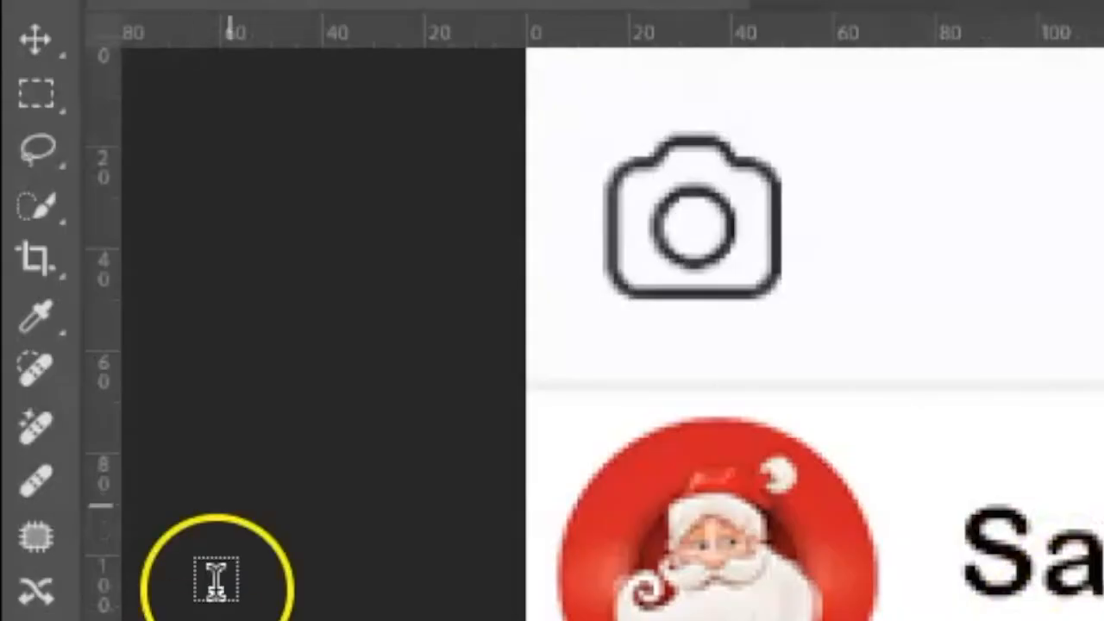
Move the screen name text close beside the Santa profile picture and center it vertically in the white header line
click(39, 39)
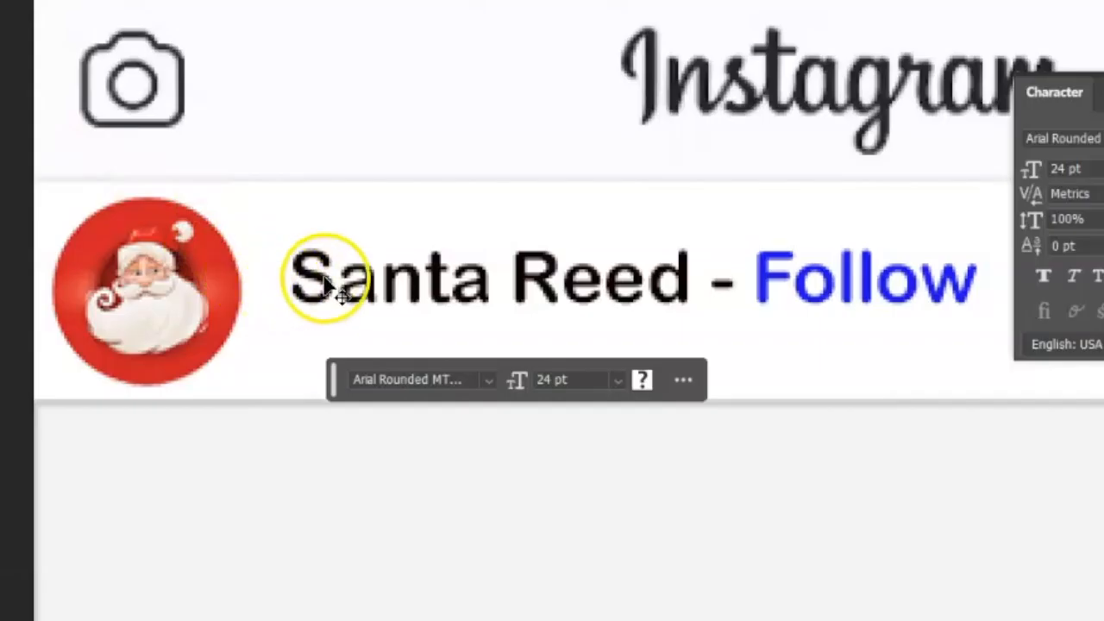
click(338, 277)
drag(338, 278, 332, 293)
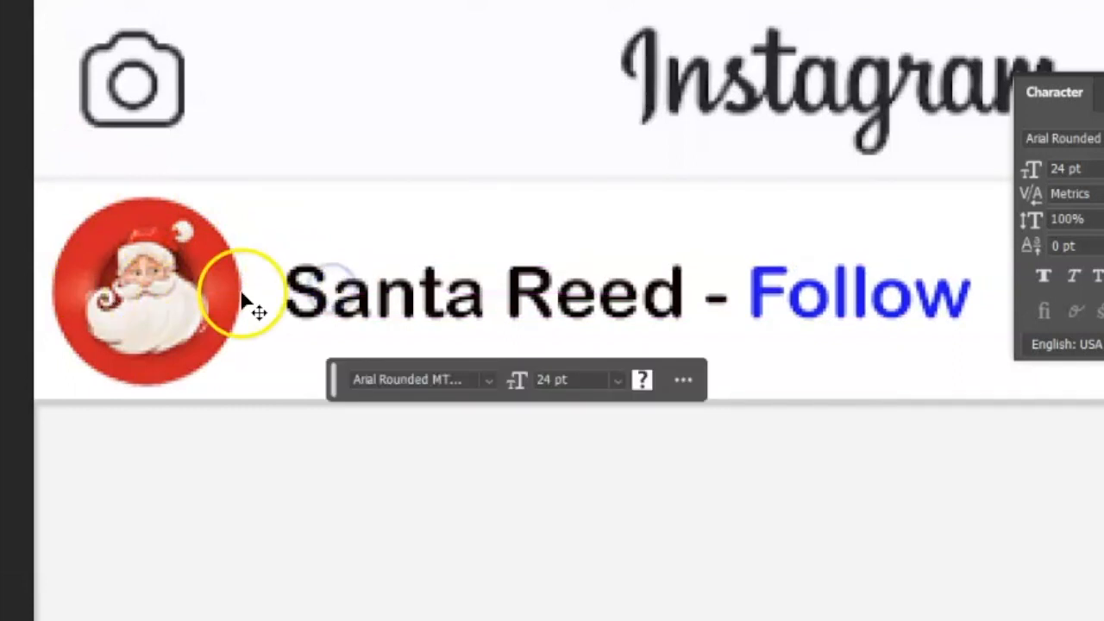
click(362, 293)
click(285, 293)
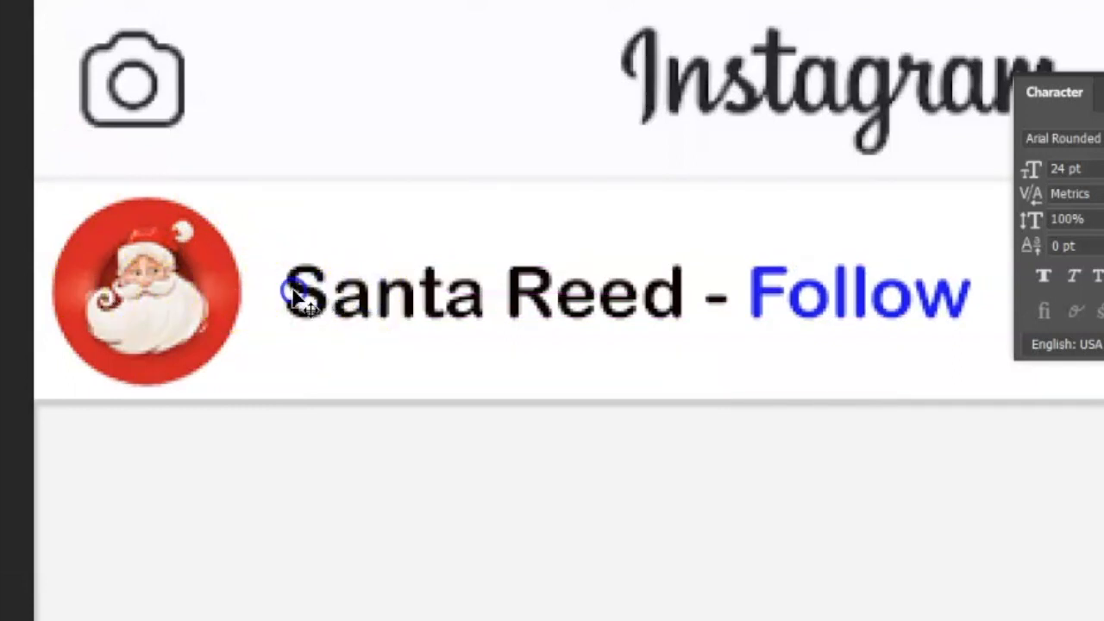
click(332, 292)
mouse_move(309, 293)
mouse_down()
mouse_move(283, 281)
mouse_move(259, 295)
mouse_move(316, 309)
mouse_move(305, 309)
mouse_up()
click(306, 246)
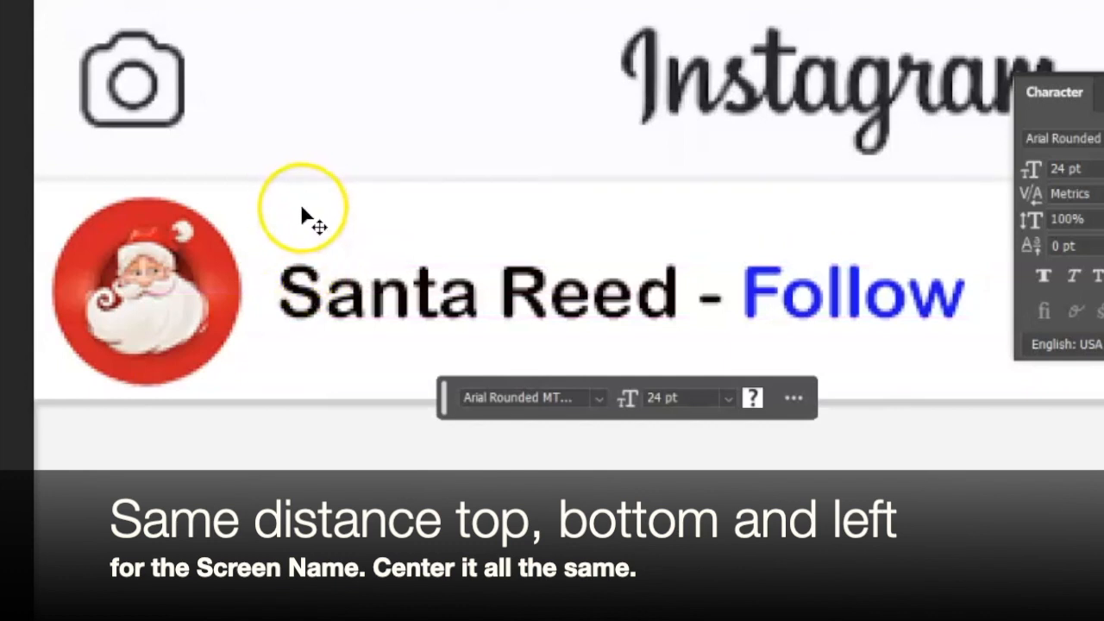
key(Right)
key(Right)
key(Right)
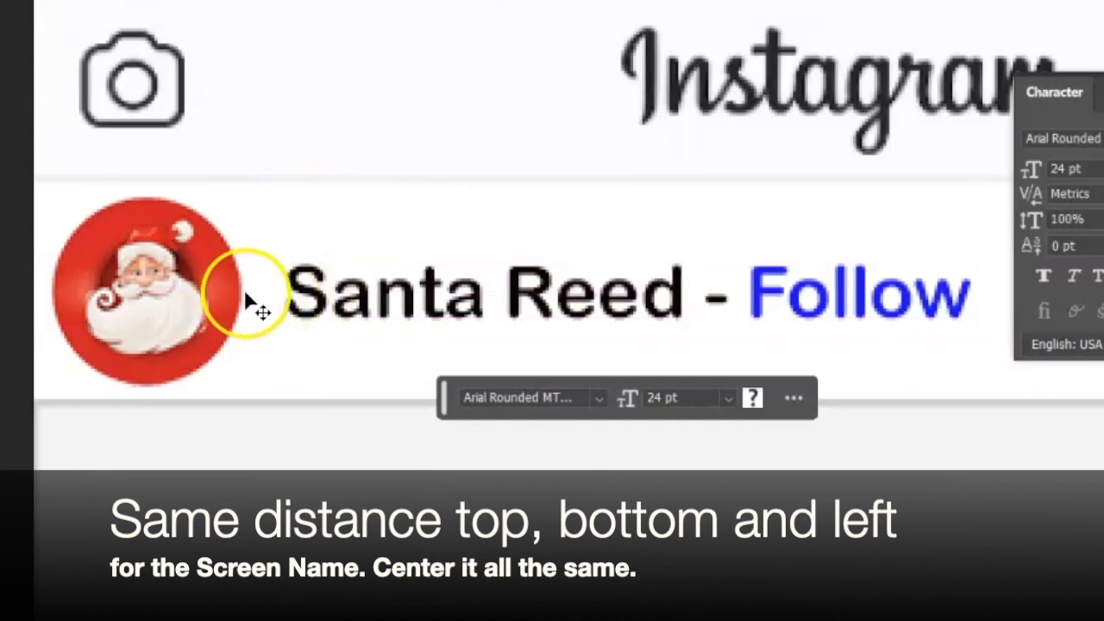